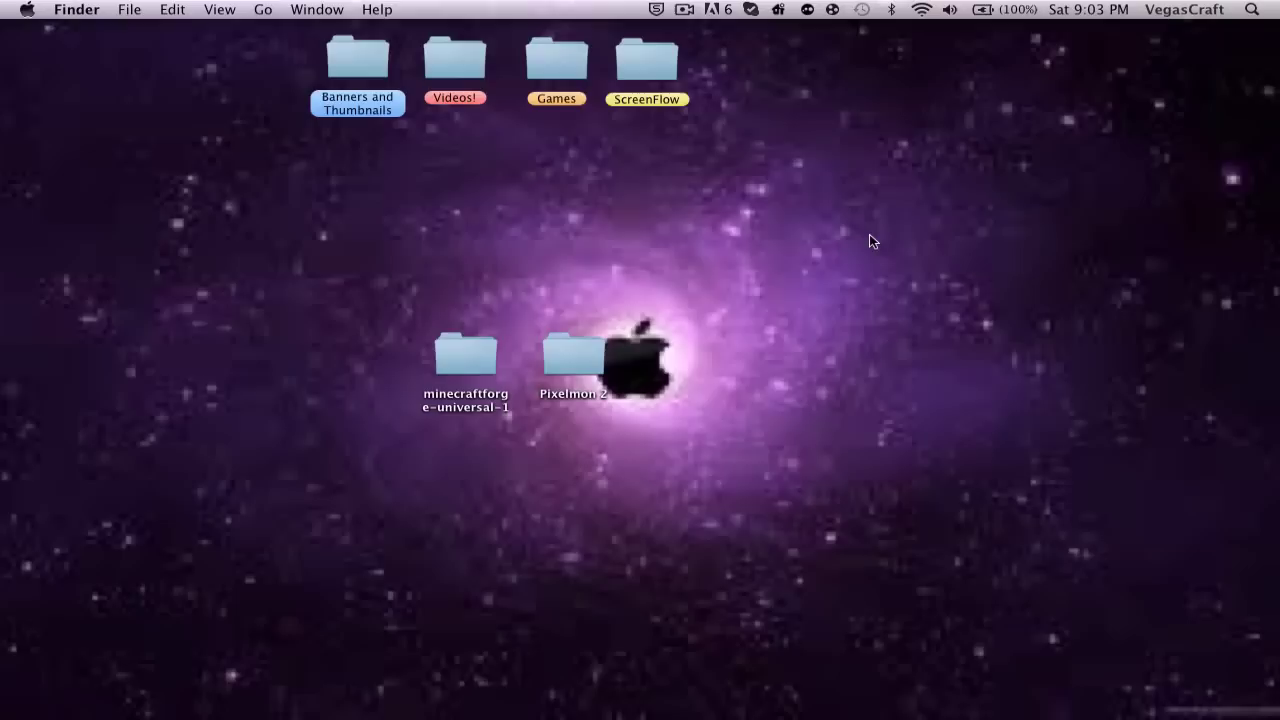
key("super+space")
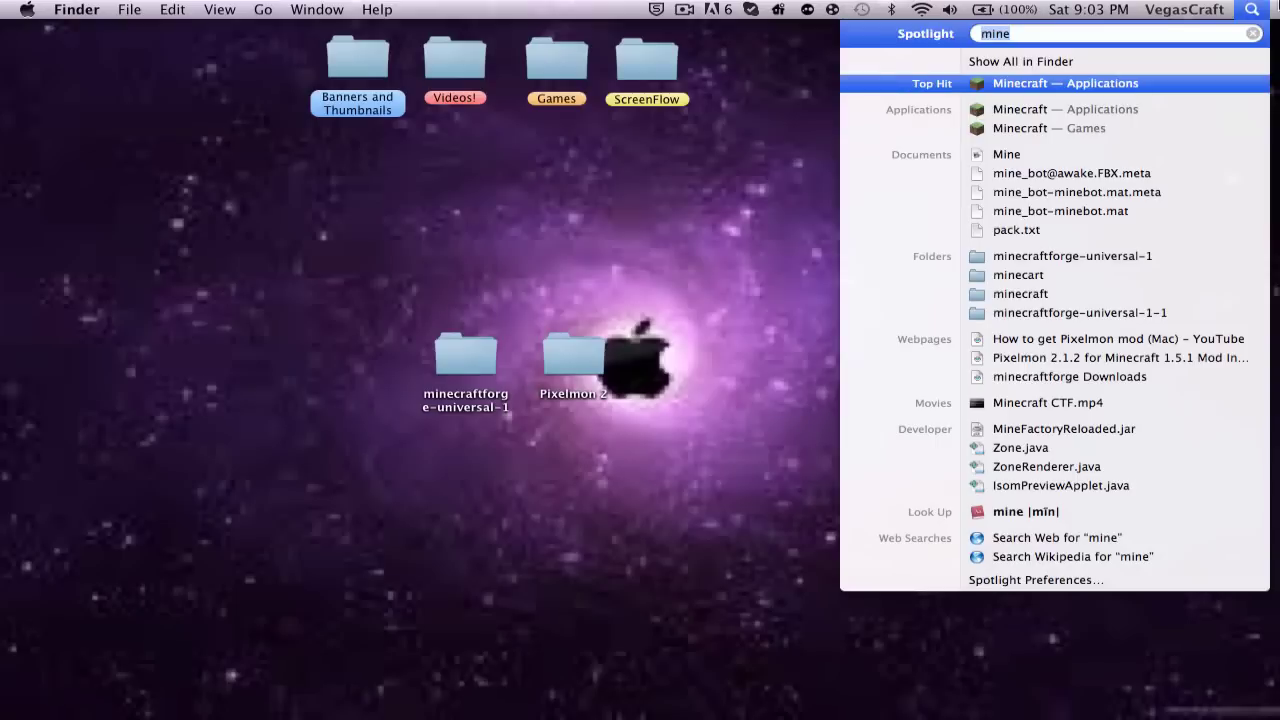
key("super+space")
key("super+space")
key("super+space")
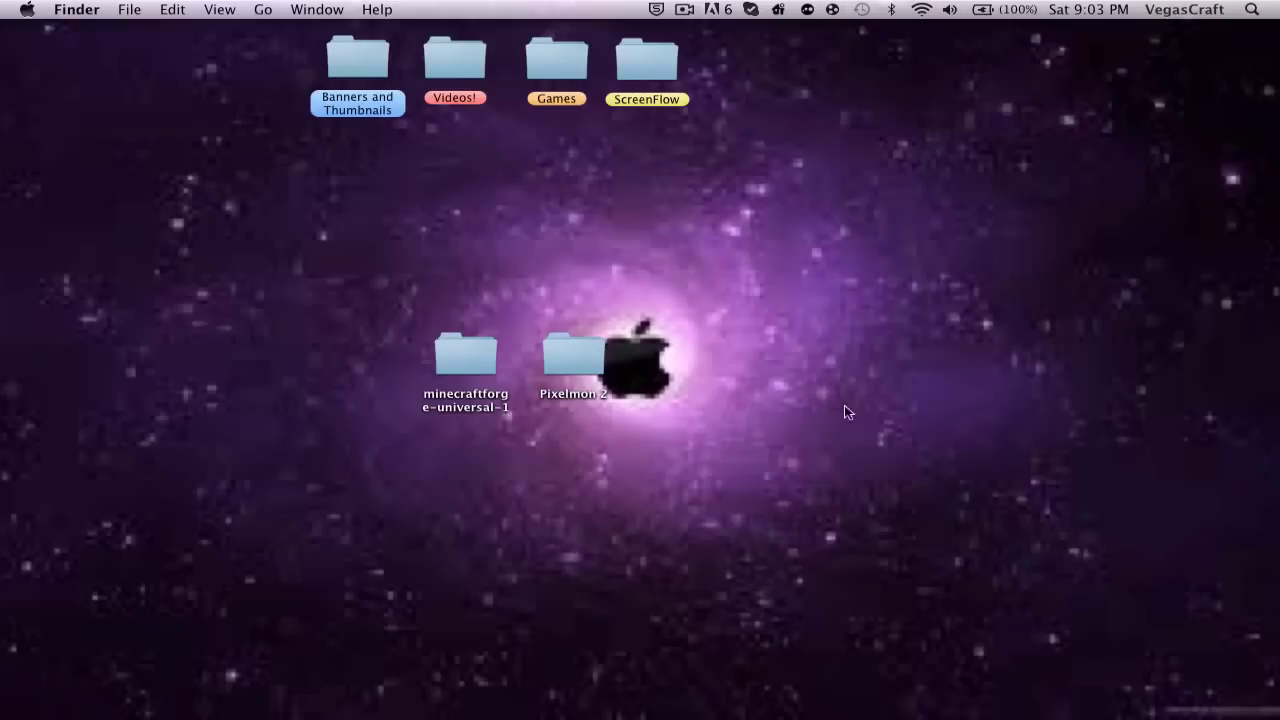
left_click_drag(816, 538, 656, 490)
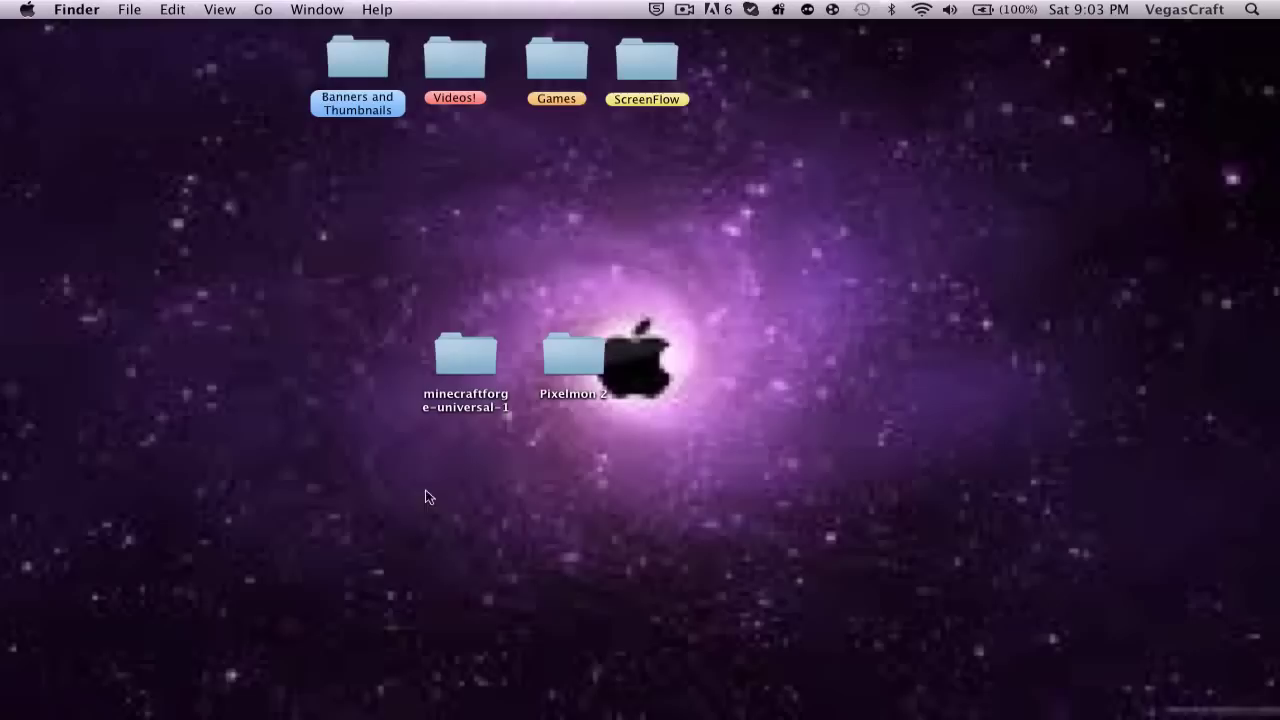
left_click(462, 351)
left_click(490, 476)
left_click(572, 355)
left_click(521, 444)
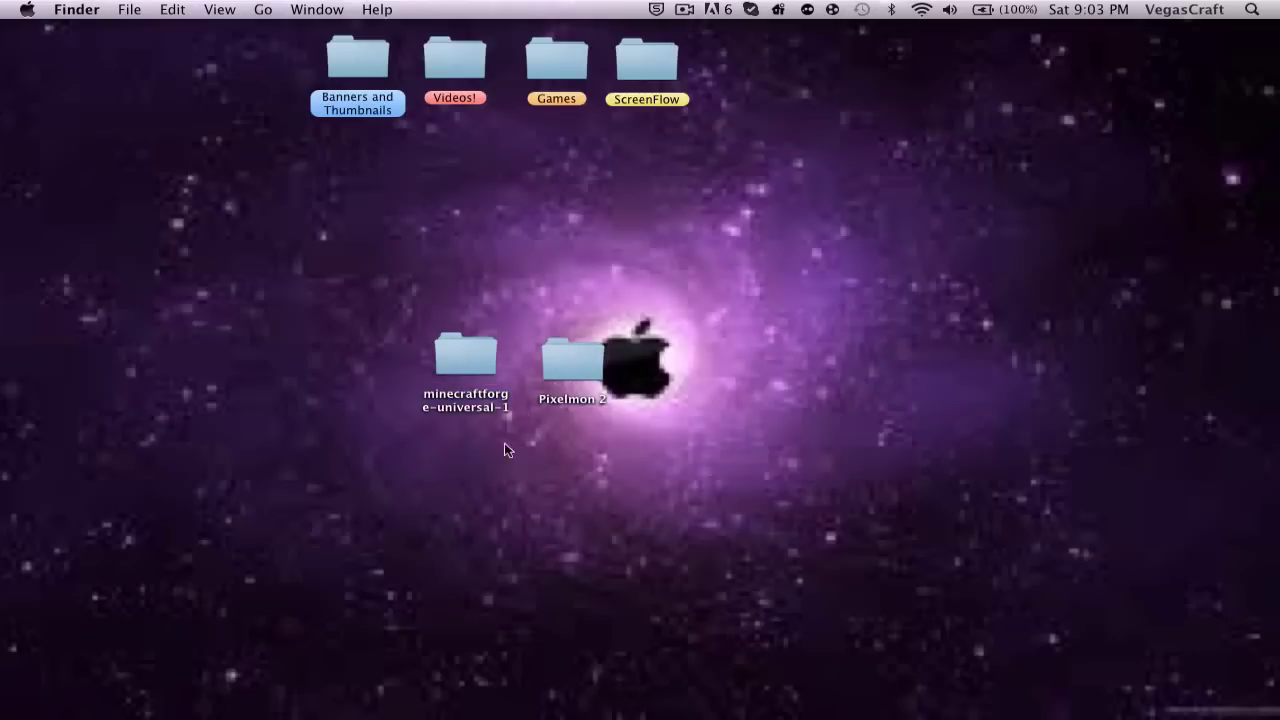
left_click_drag(334, 400, 776, 405)
left_click_drag(612, 498, 308, 498)
left_click_drag(307, 337, 306, 455)
left_click_drag(336, 498, 785, 454)
left_click_drag(648, 528, 727, 456)
left_click_drag(642, 503, 239, 446)
left_click_drag(283, 350, 381, 261)
left_click_drag(586, 334, 678, 345)
left_click(718, 390)
left_click_drag(376, 207, 745, 204)
left_click_drag(630, 237, 673, 428)
left_click_drag(268, 376, 744, 409)
left_click(796, 411)
Step: Open a new Finder window and go to the user's Library folder
mouse_move(190, 685)
left_click(181, 640)
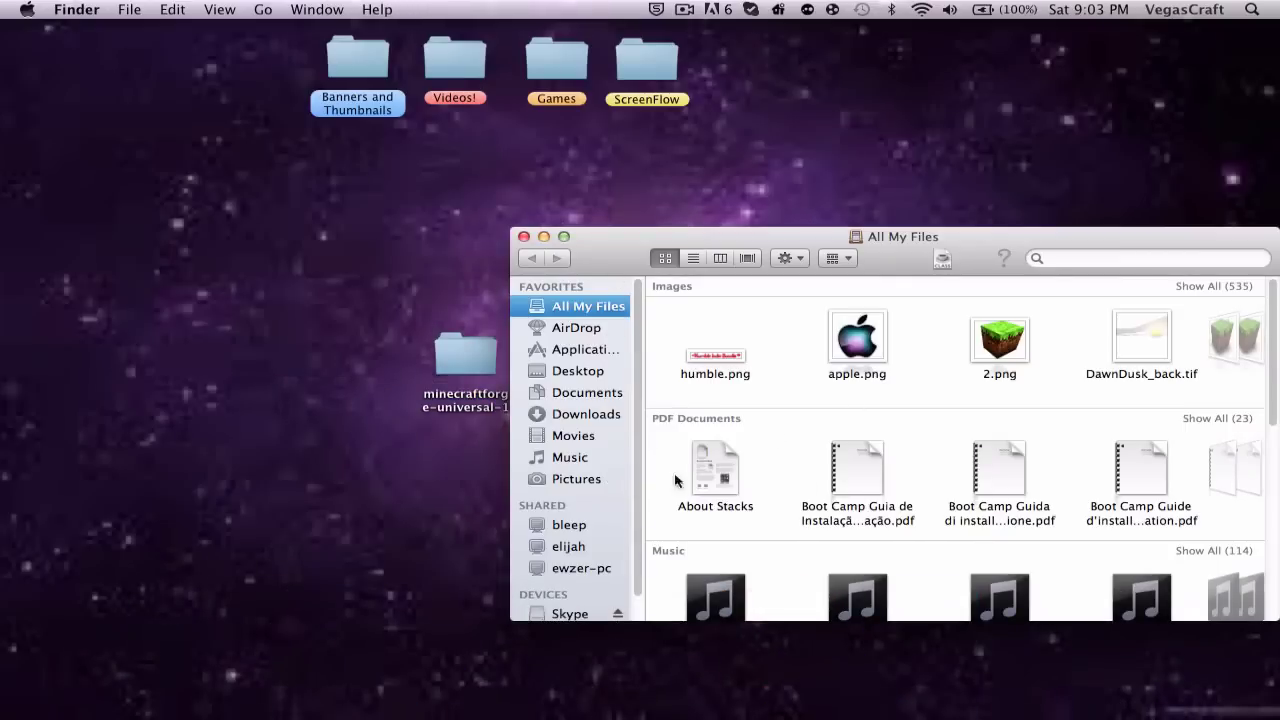
left_click(384, 8)
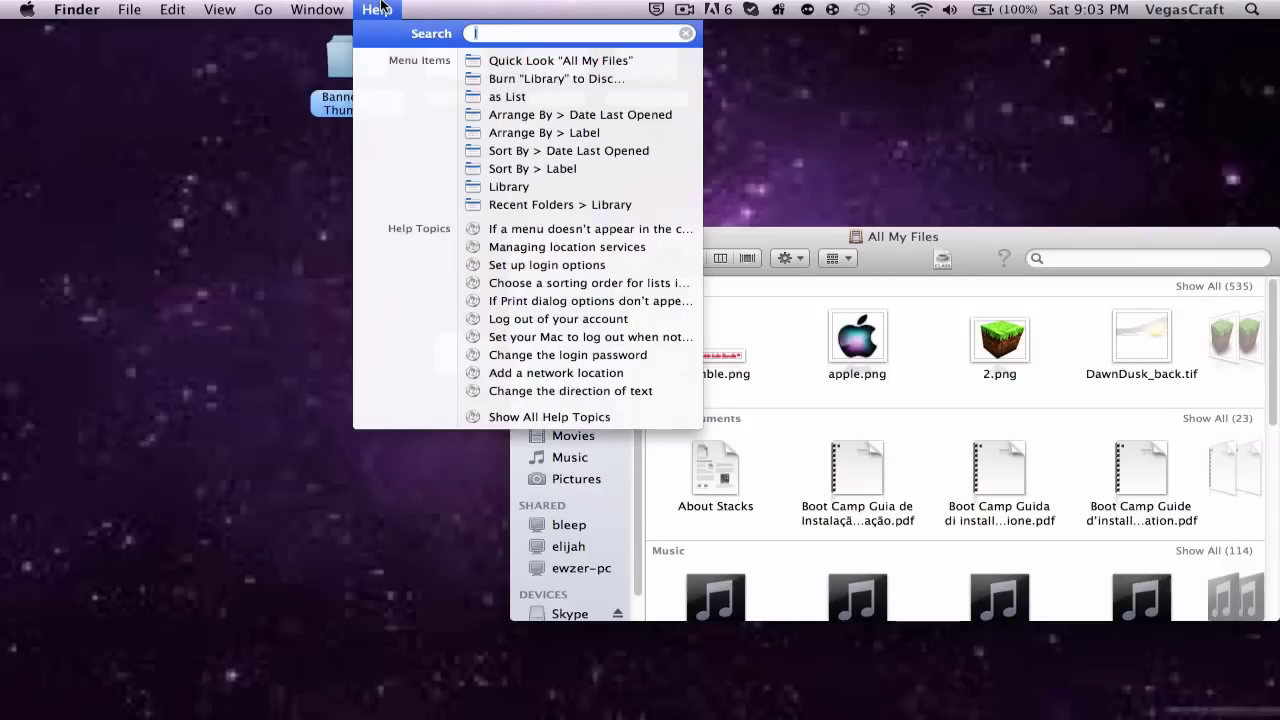
left_click(510, 186)
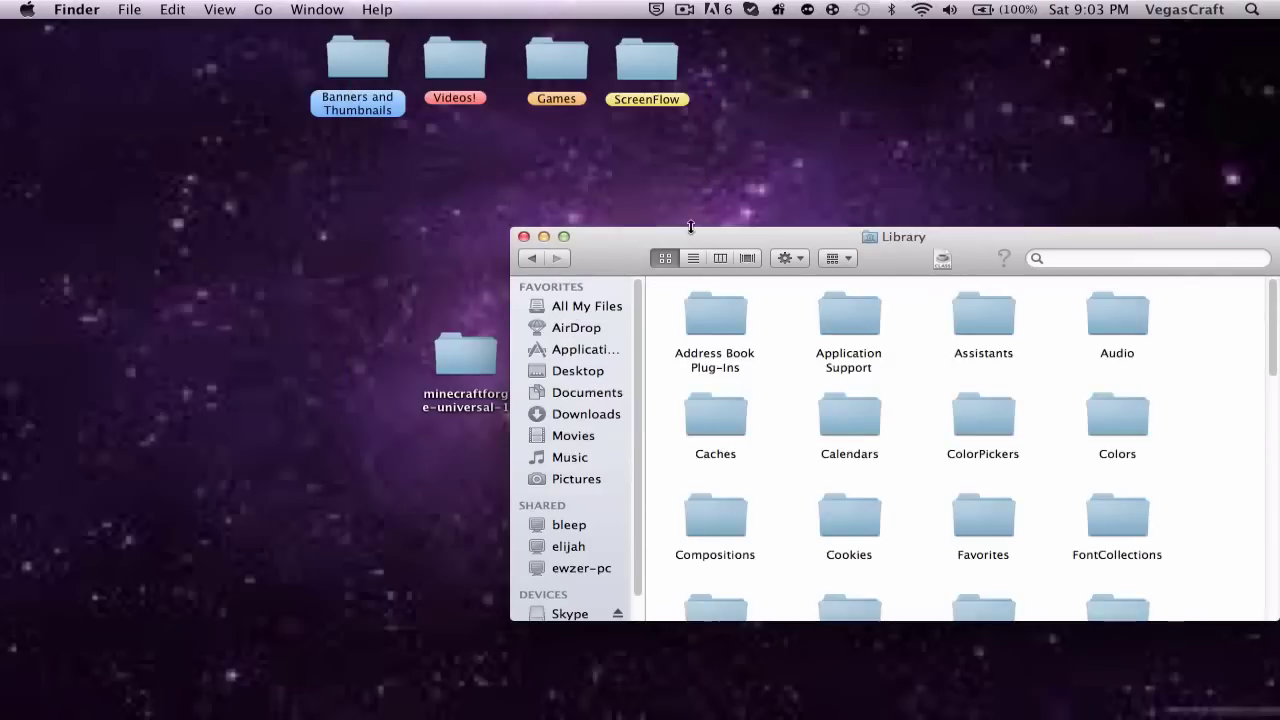
double_click(847, 313)
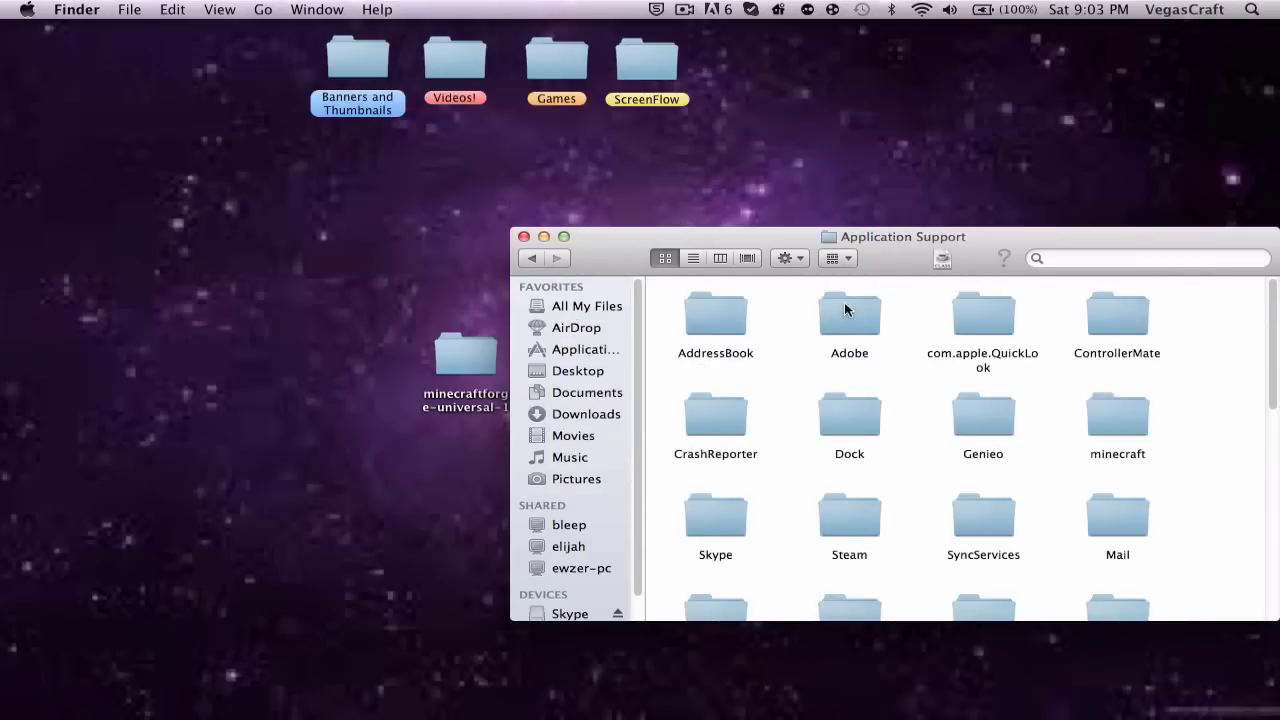
left_click(533, 262)
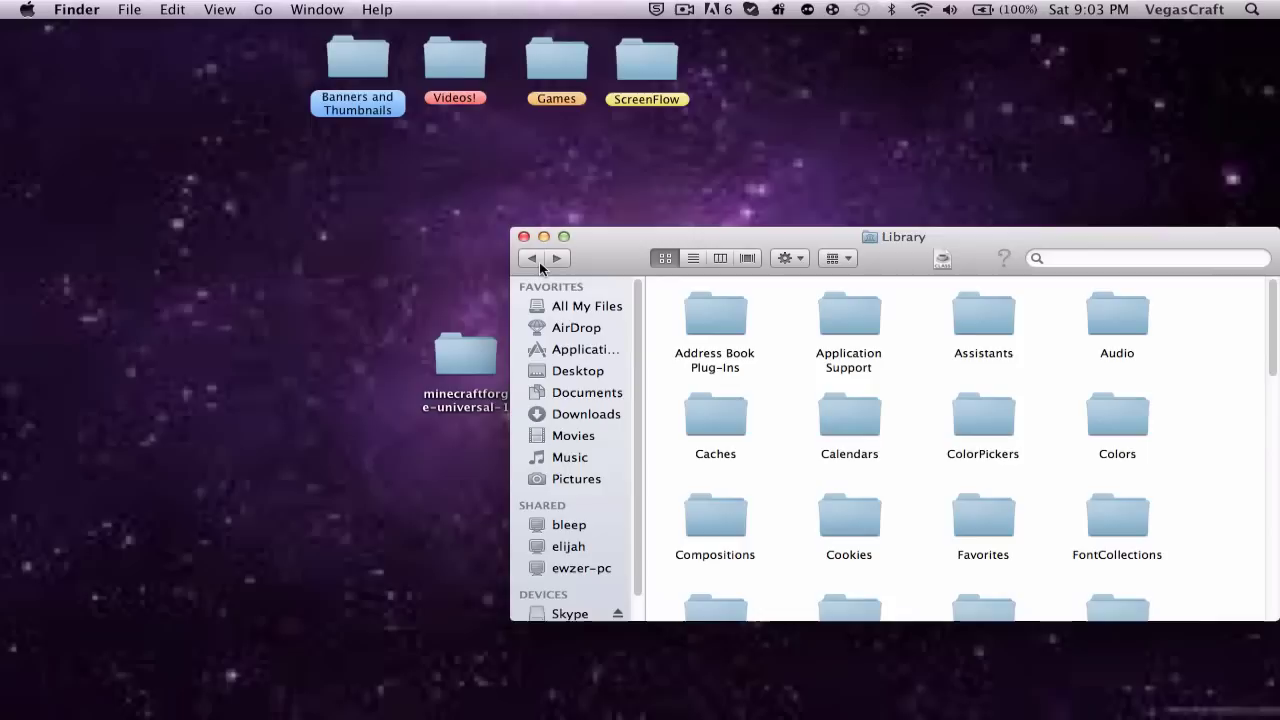
left_click(395, 8)
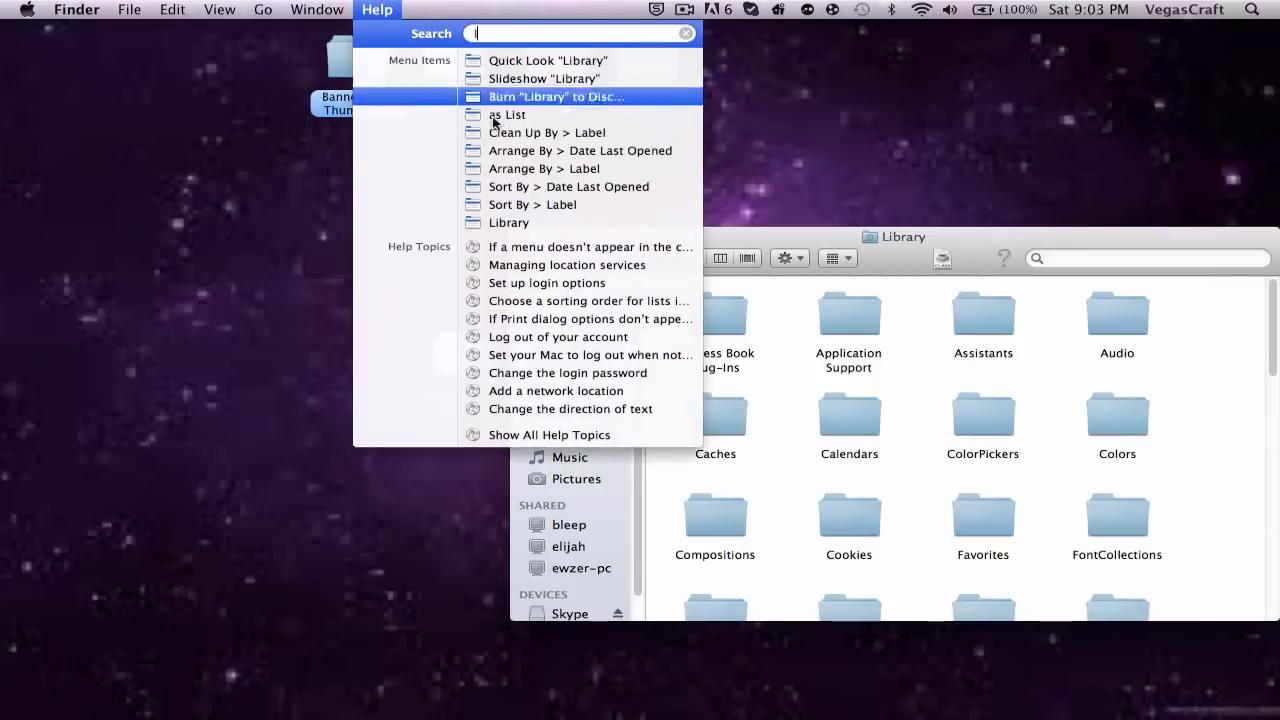
mouse_move(529, 215)
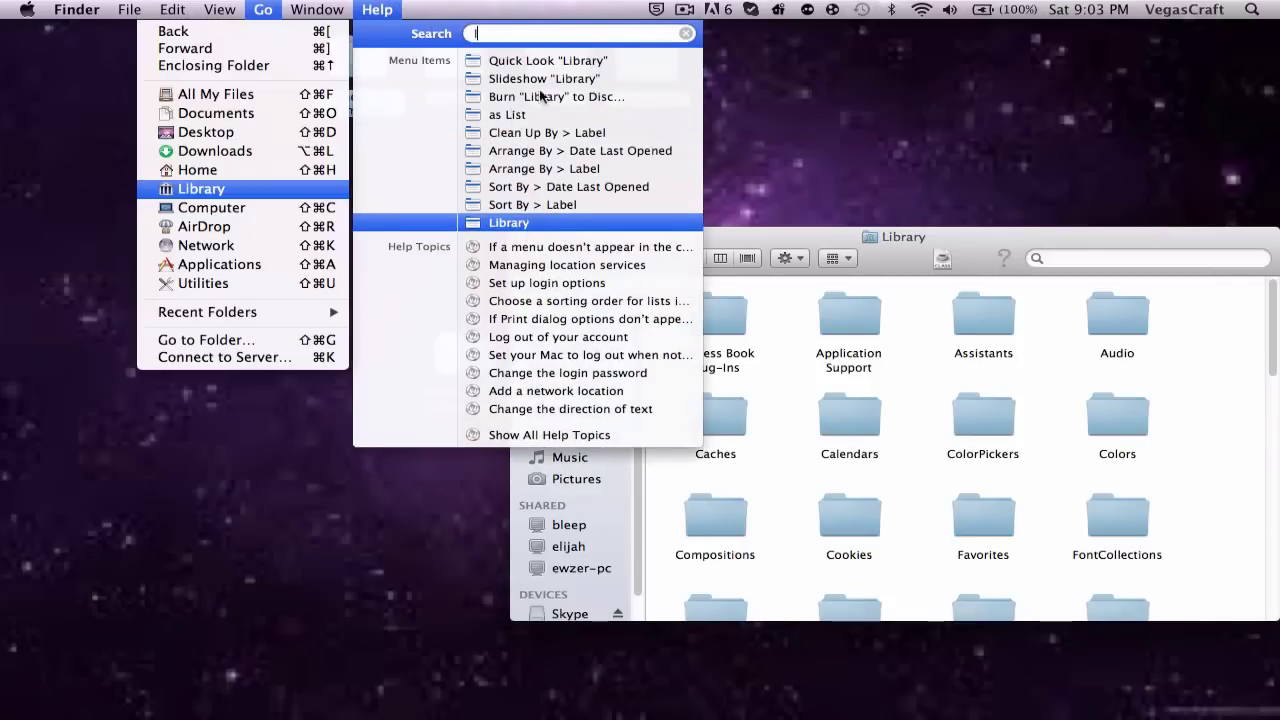
left_click(531, 234)
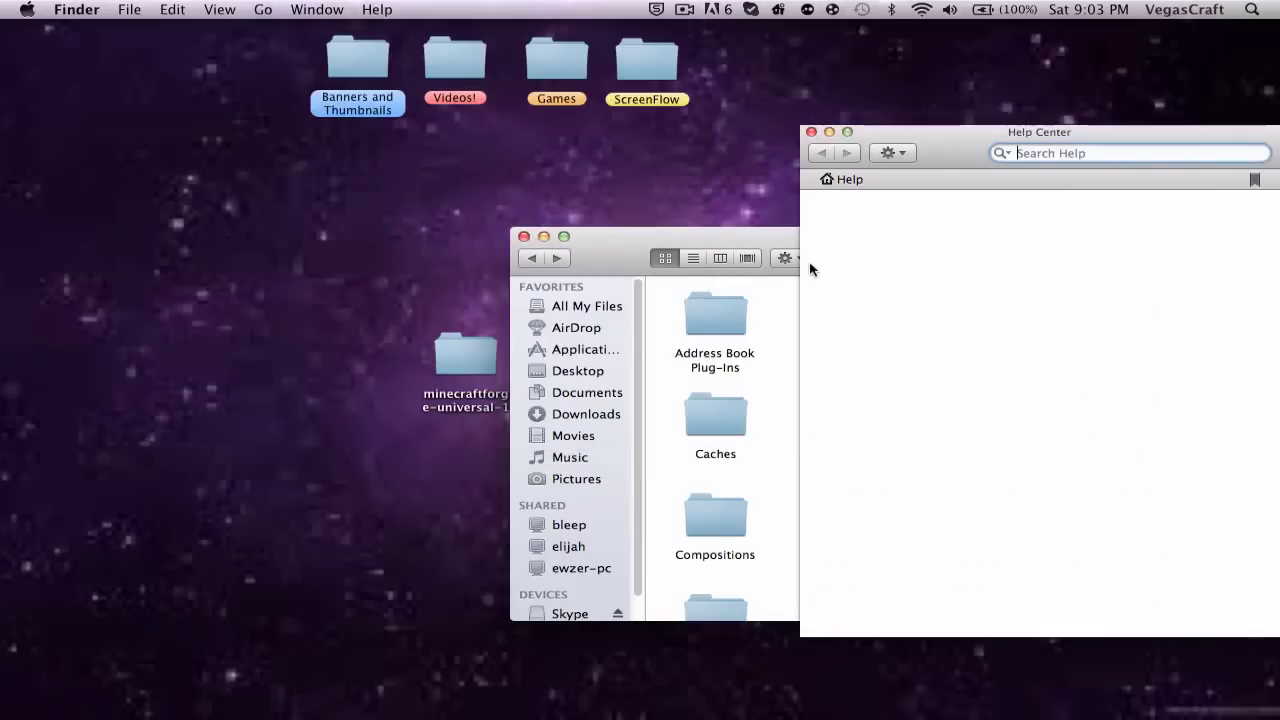
left_click(813, 133)
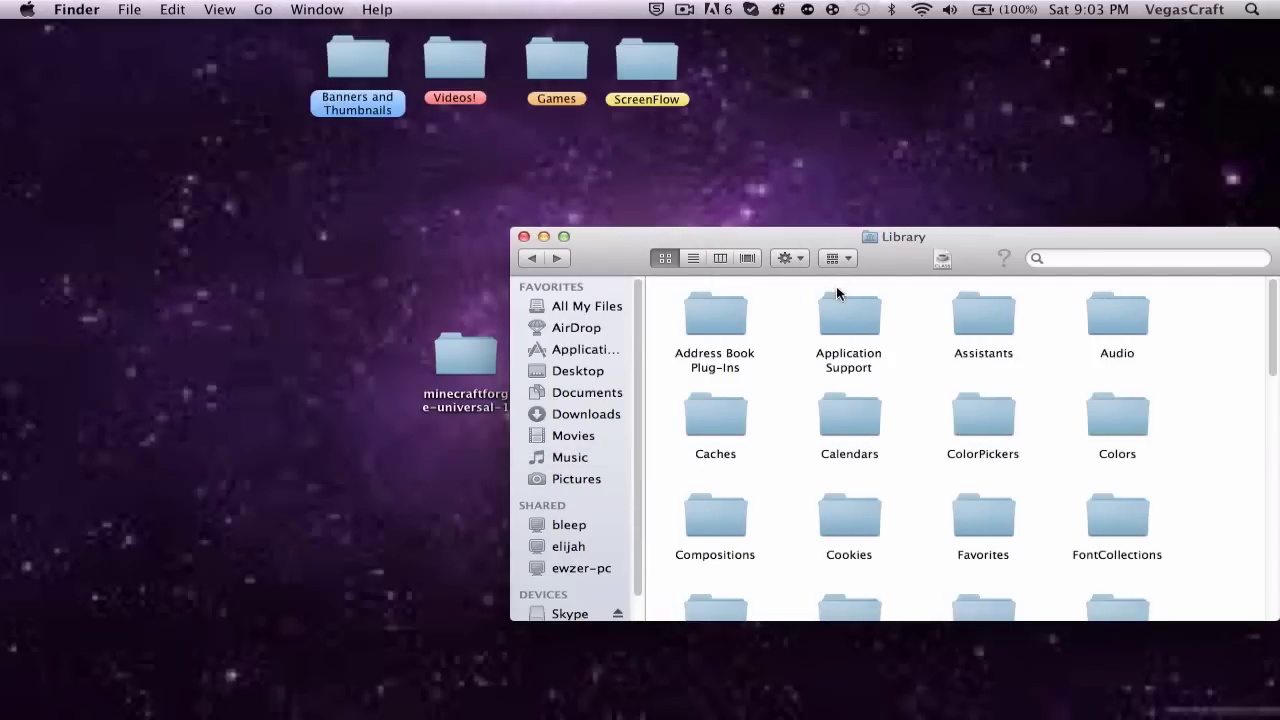
Step: Open the bin folder inside Application Support's minecraft folder and select minecraft.jar
double_click(839, 310)
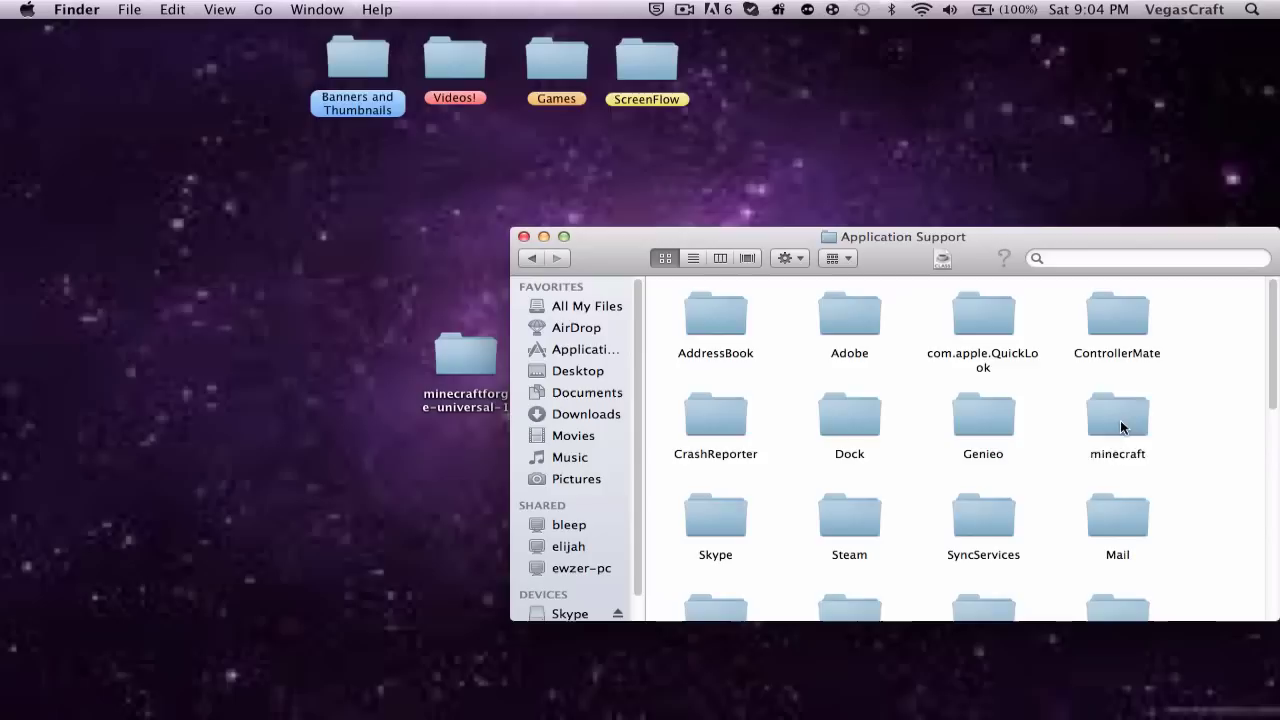
double_click(1120, 422)
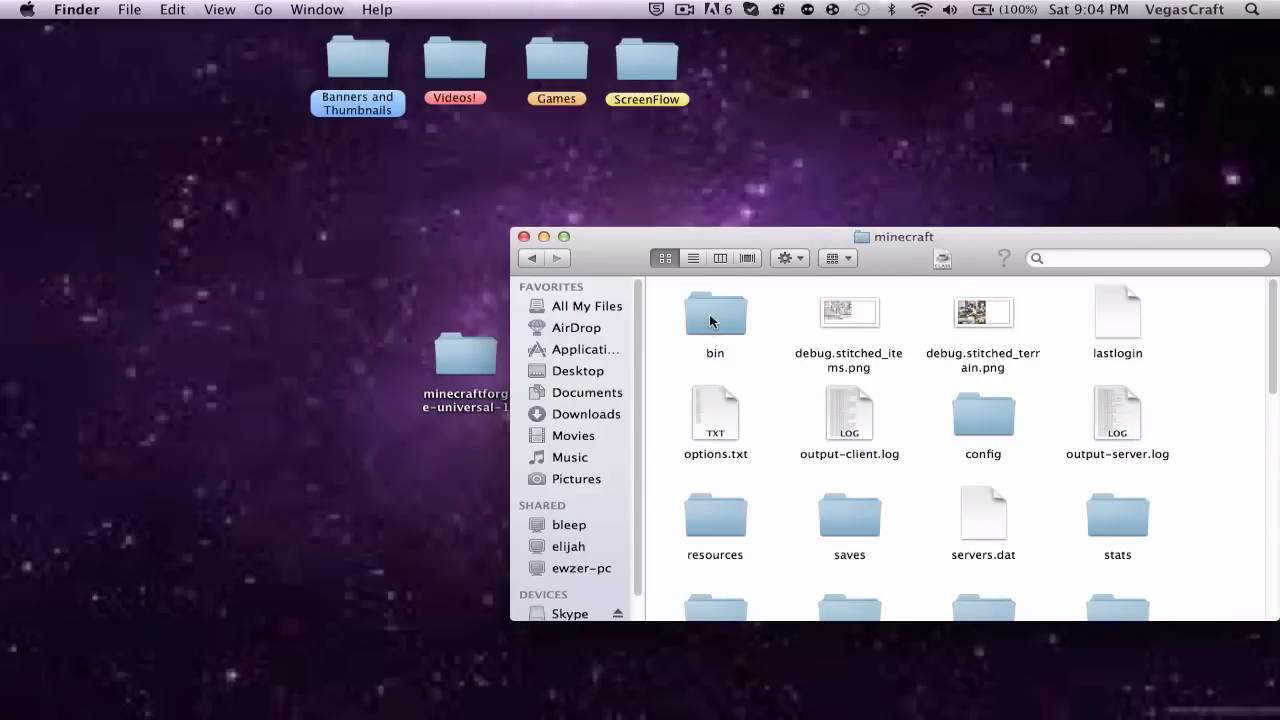
double_click(709, 316)
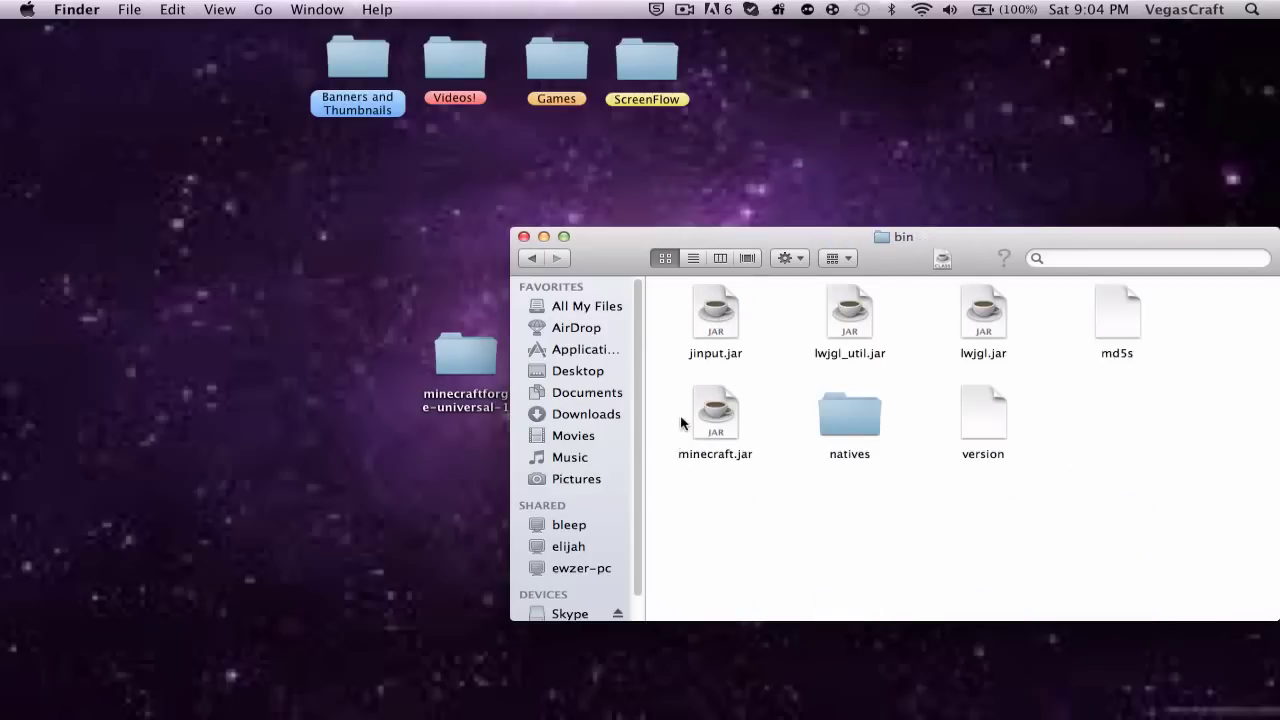
left_click_drag(681, 420, 1174, 292)
left_click(1132, 412)
left_click(722, 408)
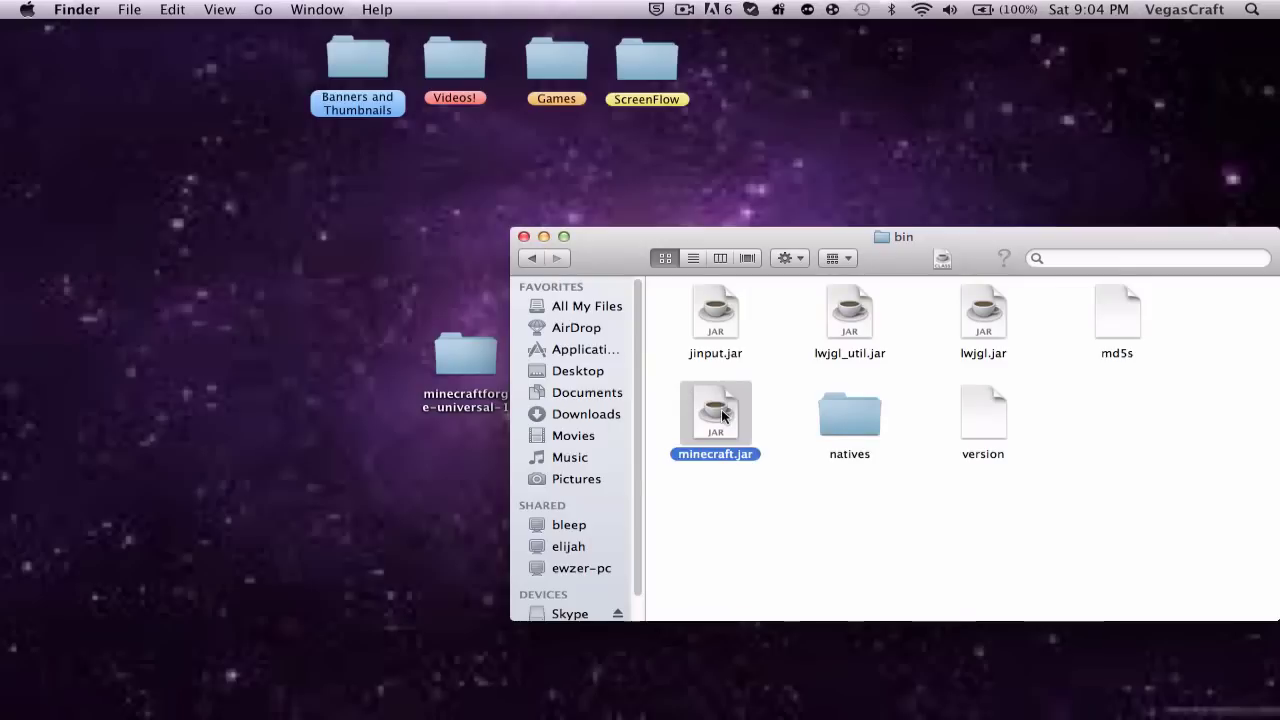
right_click(722, 408)
mouse_move(762, 366)
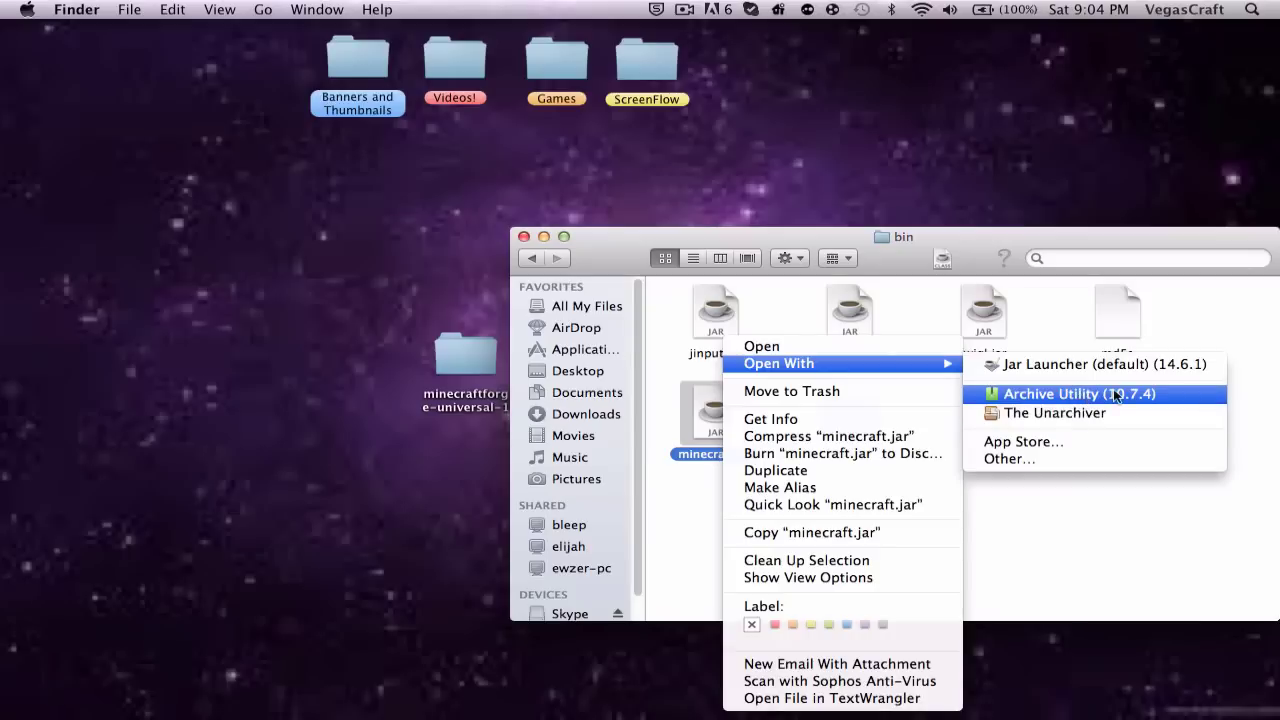
left_click(1121, 582)
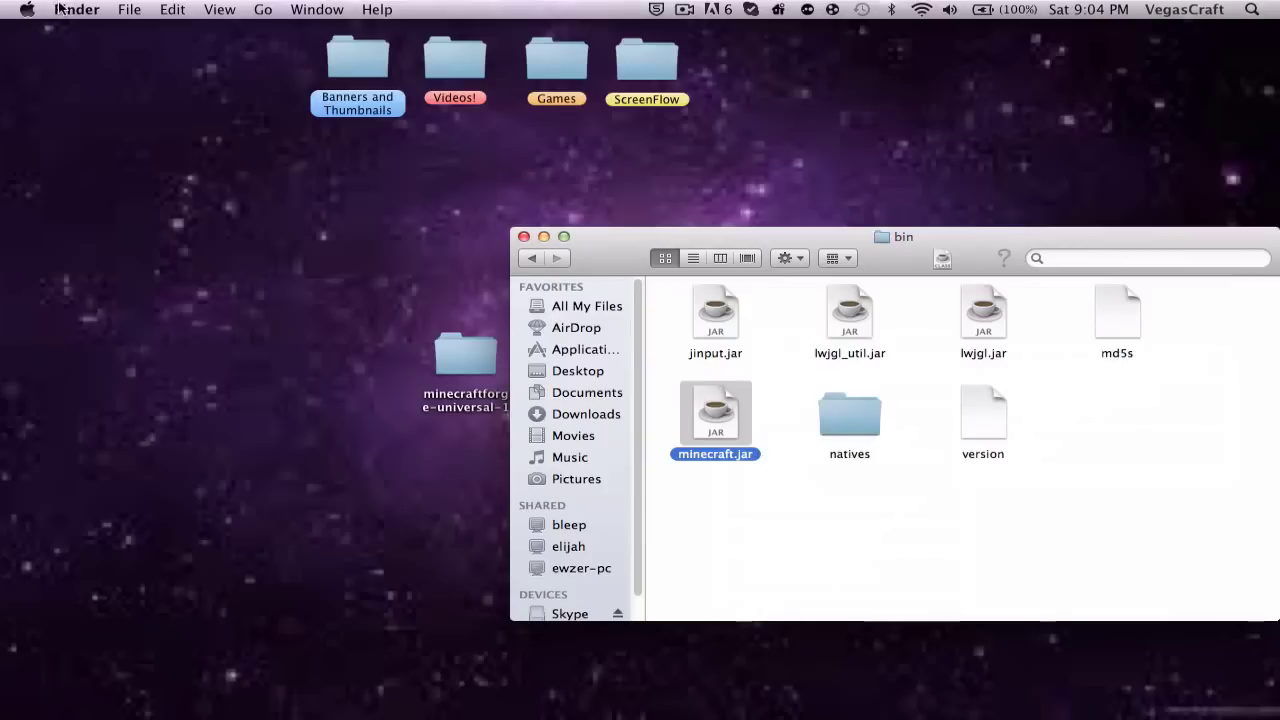
Step: Check the installed Mac OS X version in About This Mac, then close the information window
left_click(27, 9)
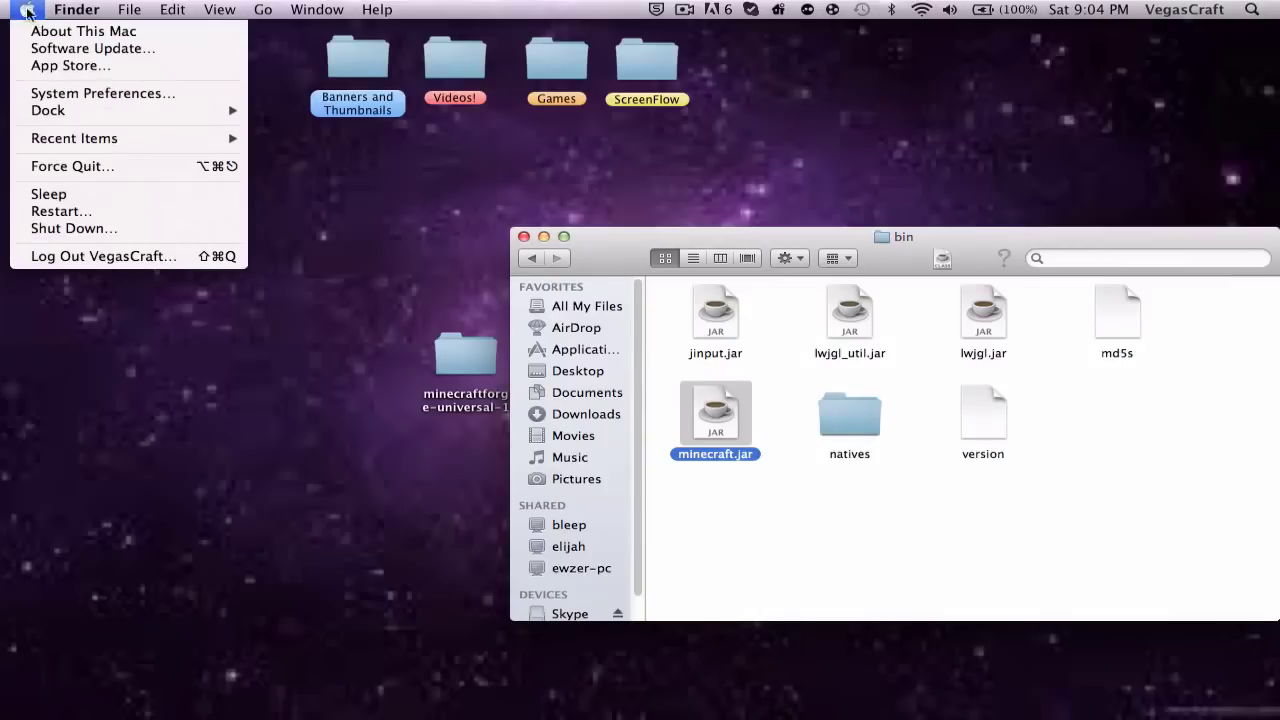
left_click(47, 33)
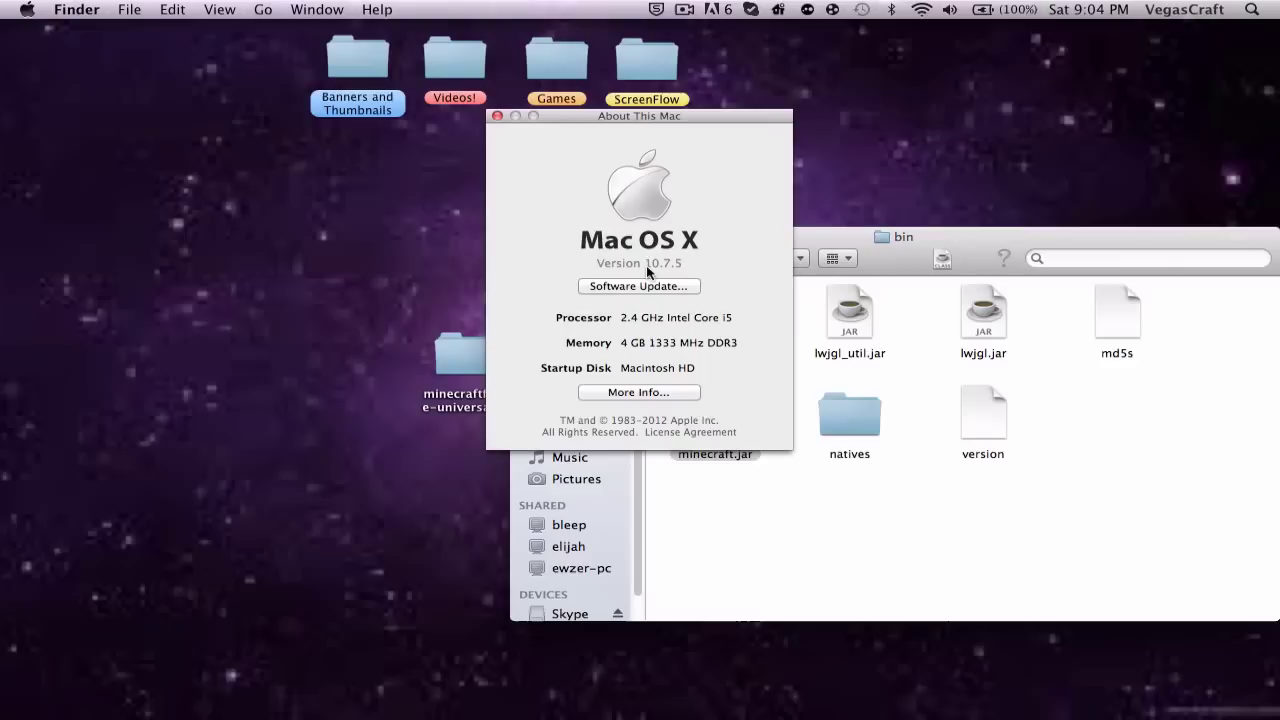
left_click(498, 117)
right_click(727, 401)
mouse_move(905, 360)
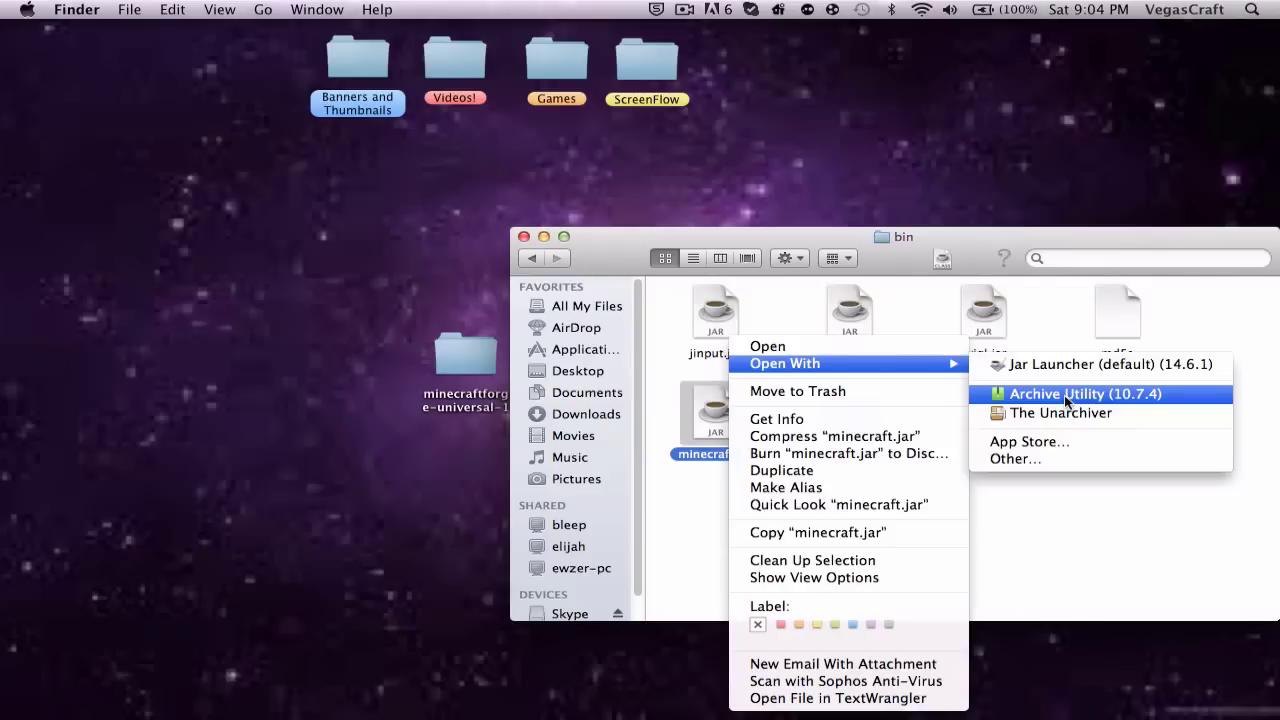
left_click(1046, 517)
Step: Extract minecraft.jar into a folder within bin using The Unarchiver
right_click(716, 420)
mouse_move(837, 363)
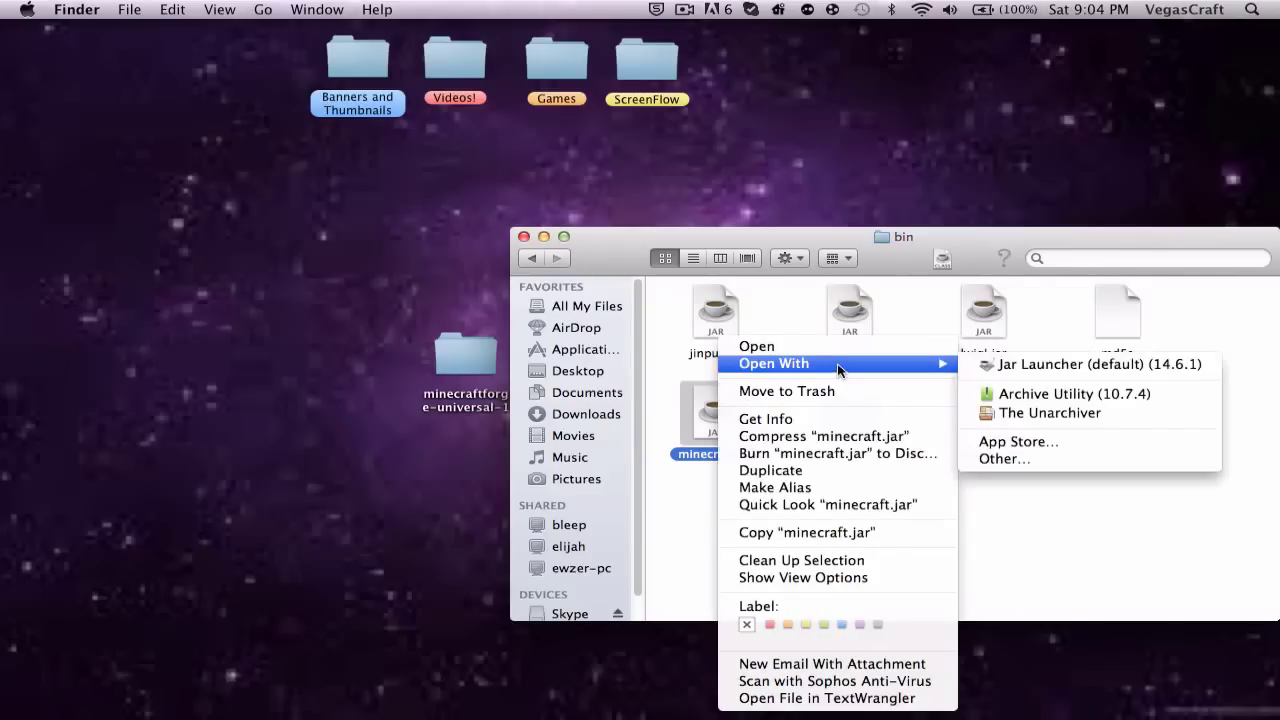
left_click(1043, 413)
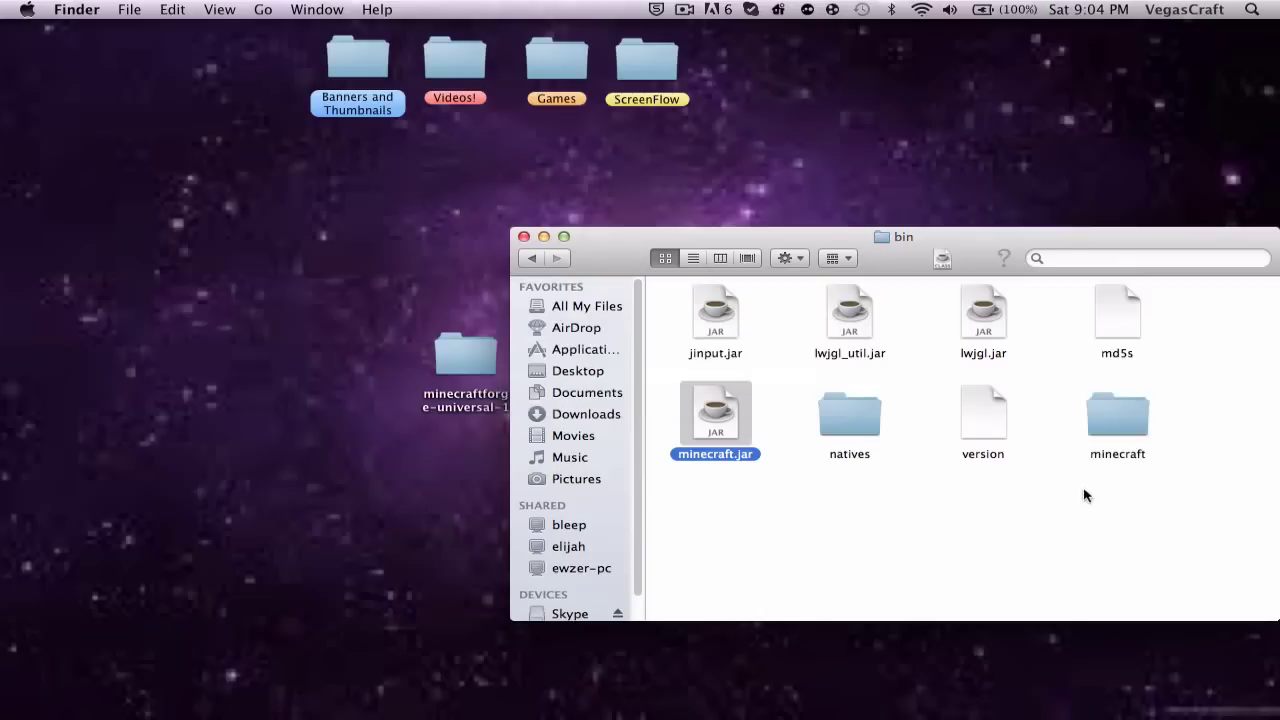
left_click(1137, 415)
left_click(1015, 508)
left_click(1148, 430)
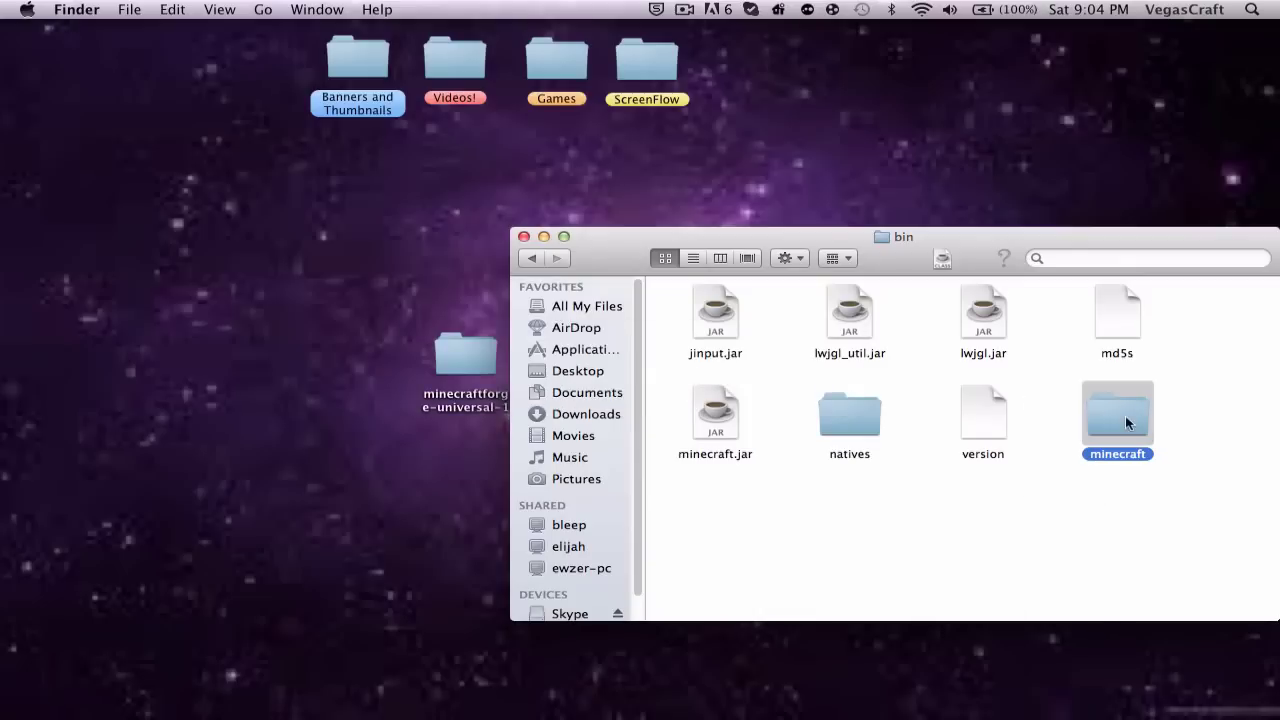
left_click(1062, 508)
Step: Rename the original minecraft.jar file as minecraft1.jar
left_click(737, 420)
key("Return")
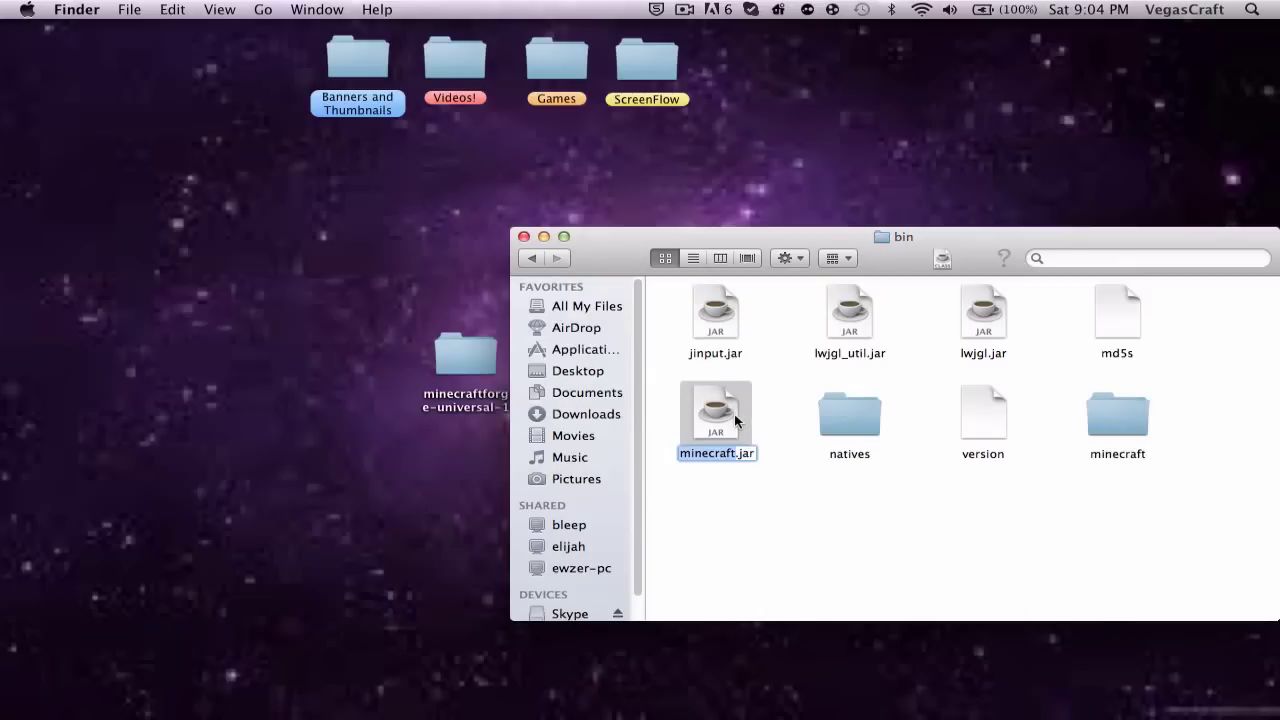
left_click(736, 455)
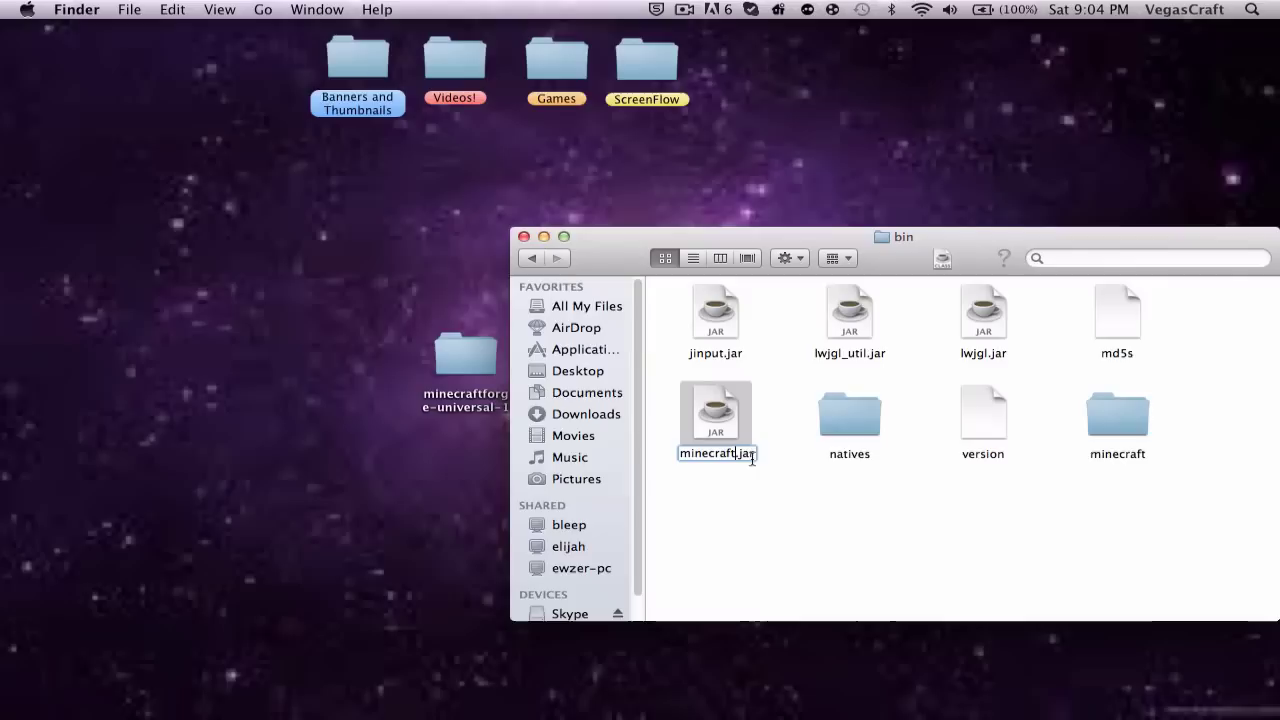
type("1")
key("Return")
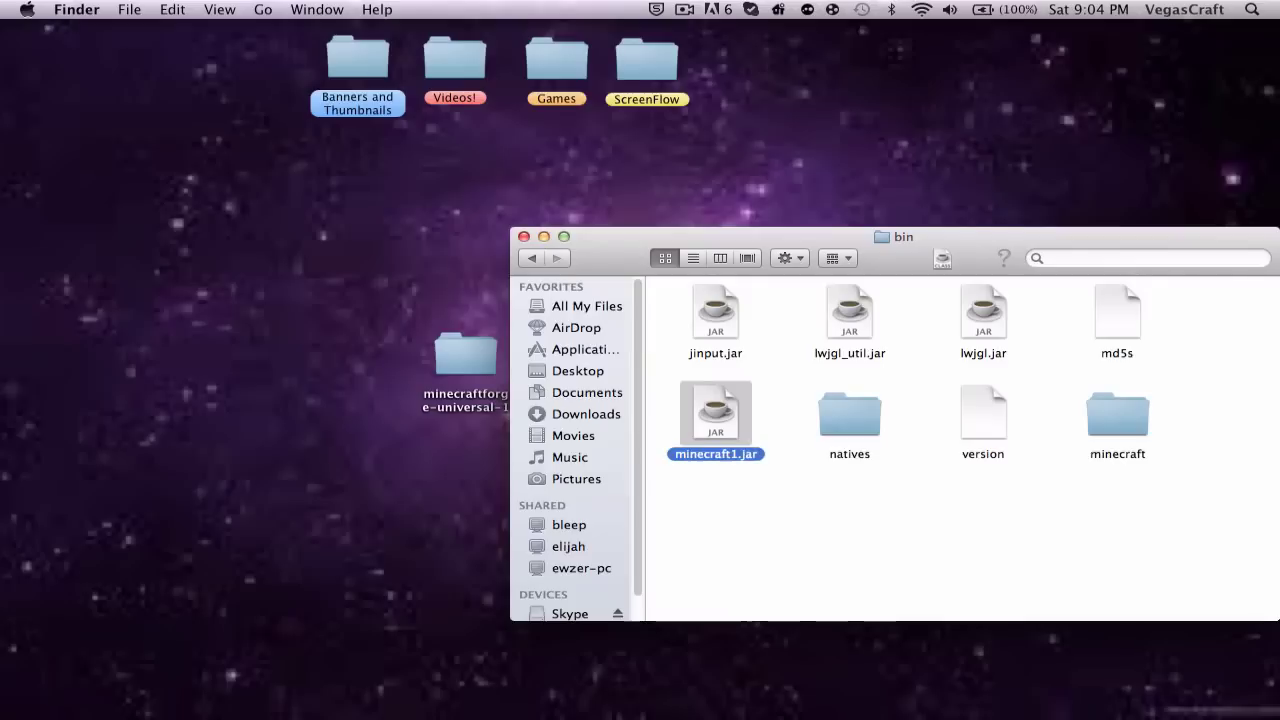
Step: Rename the extracted minecraft folder as minecraft.jar and accept adding the .jar extension
left_click(1100, 419)
key("Return")
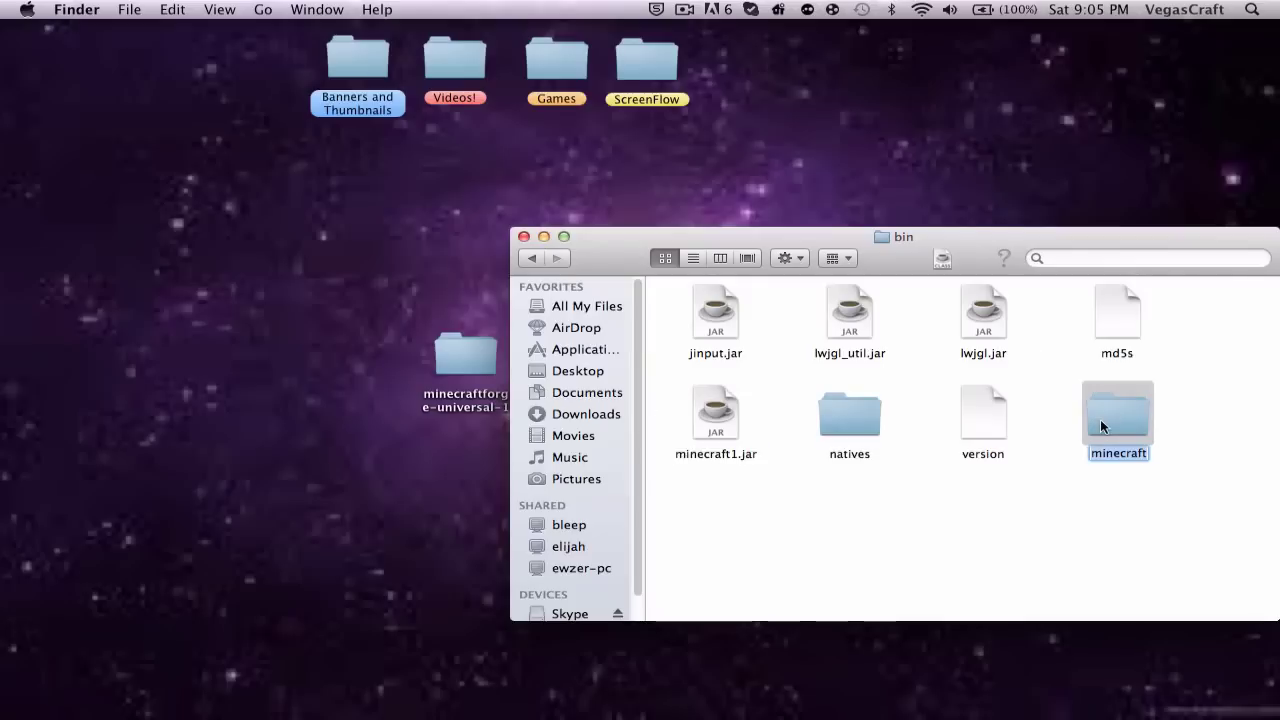
type("minecraft.jar")
key("Return")
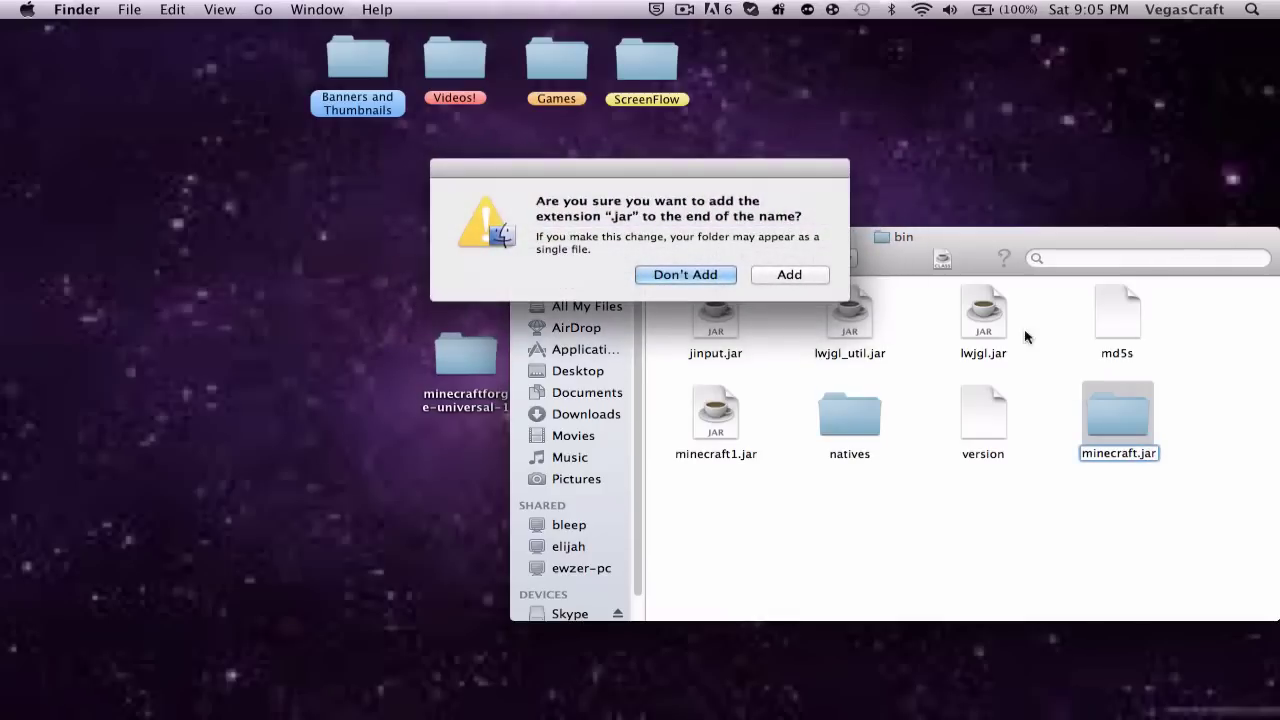
left_click(766, 273)
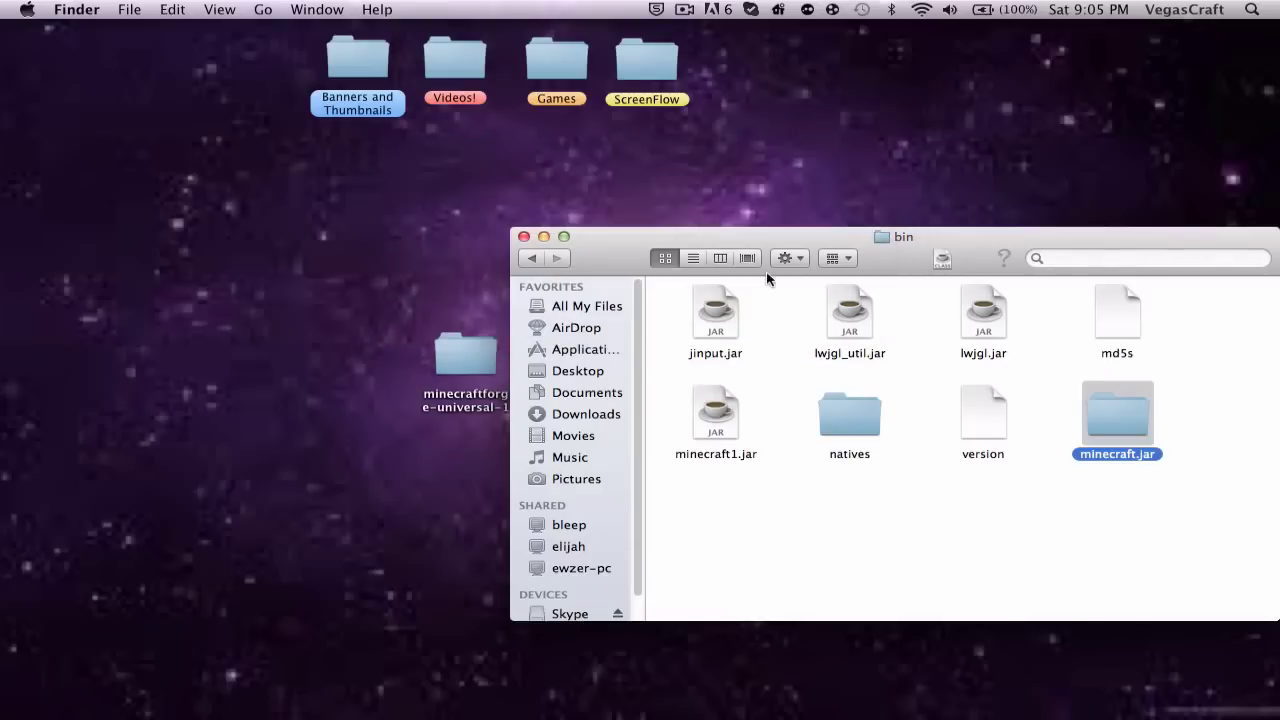
Step: Open the minecraft.jar folder and arrange its contents by kind
double_click(1109, 410)
key("super+v")
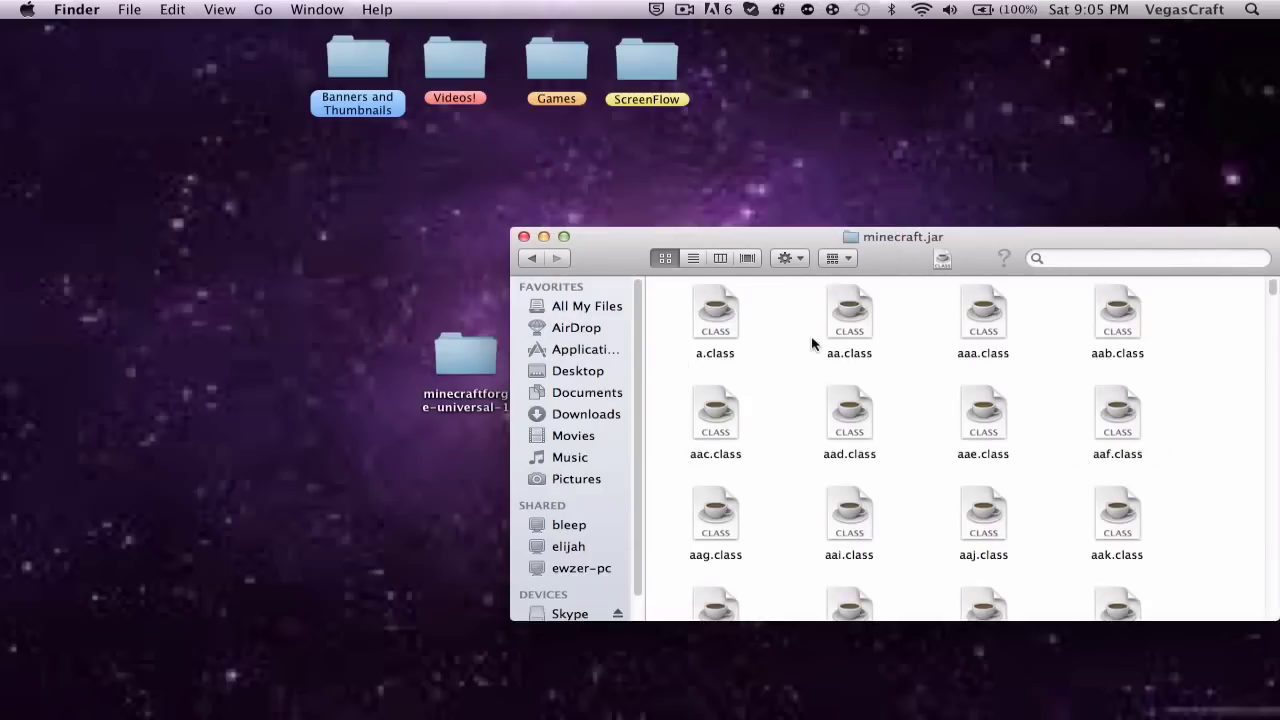
left_click(850, 259)
left_click(845, 298)
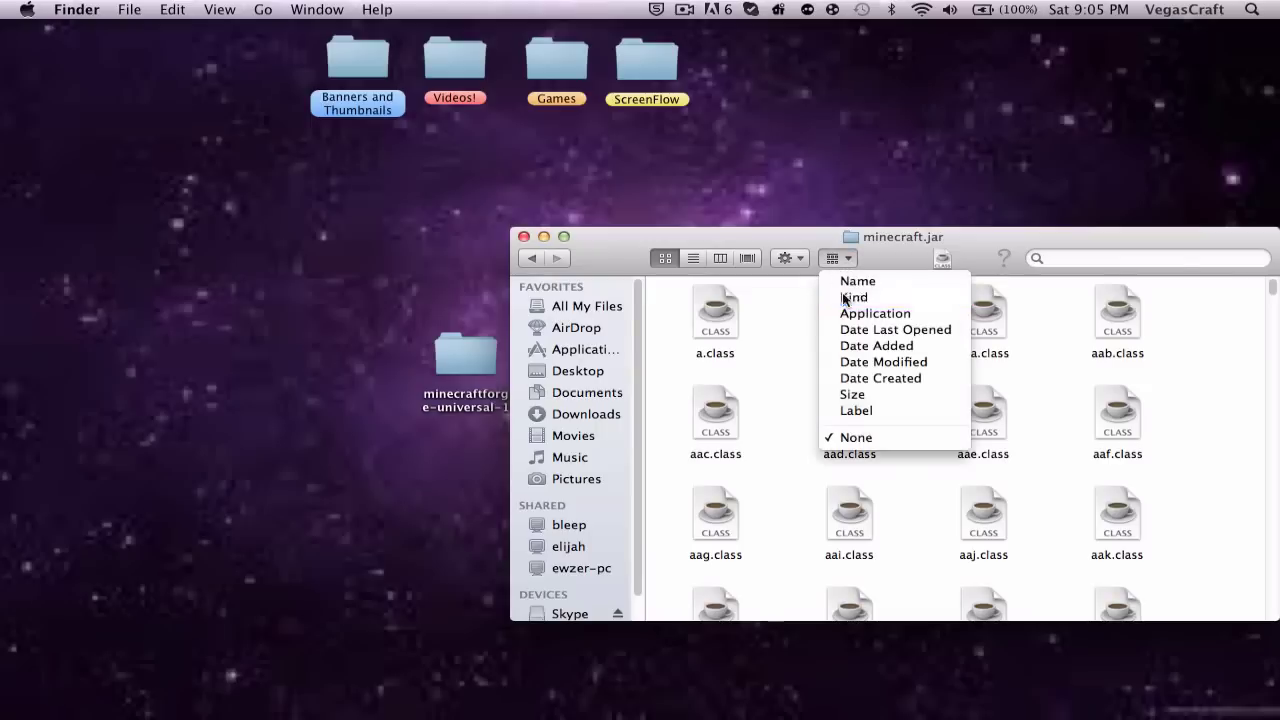
Step: Move the META-INF folder inside minecraft.jar to the Trash
scroll(1236, 350, "right", 10)
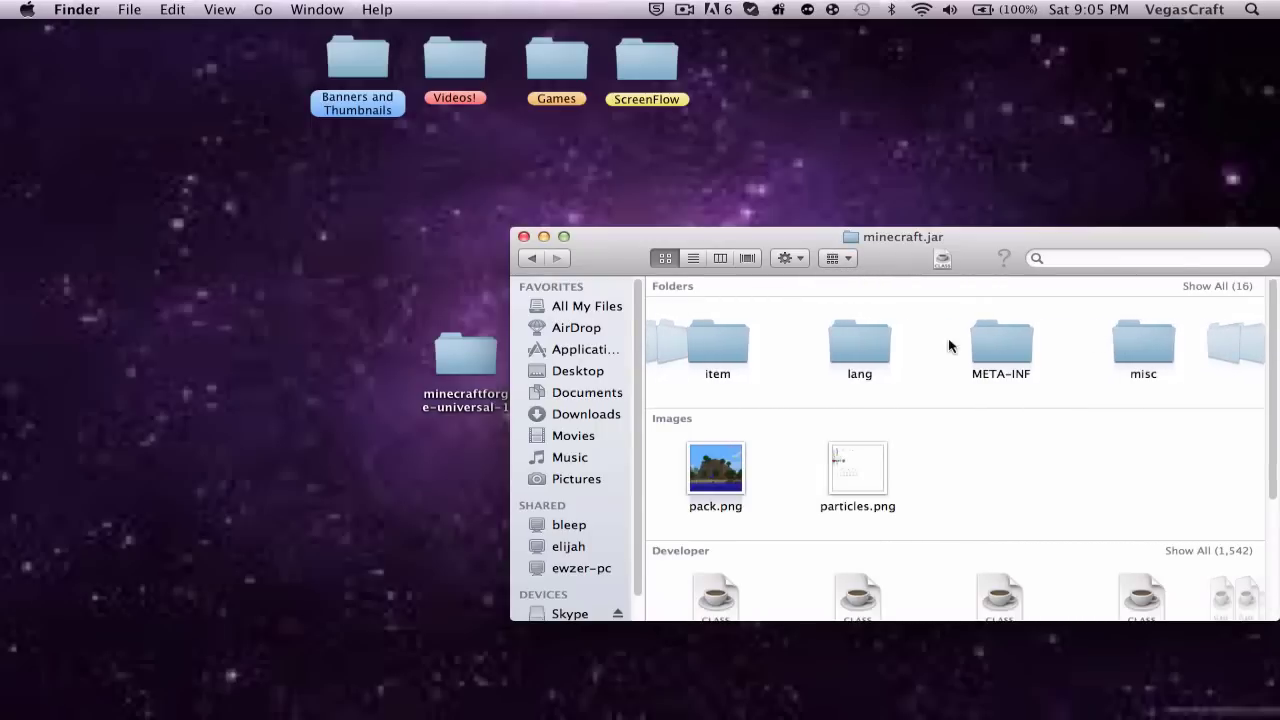
right_click(1007, 338)
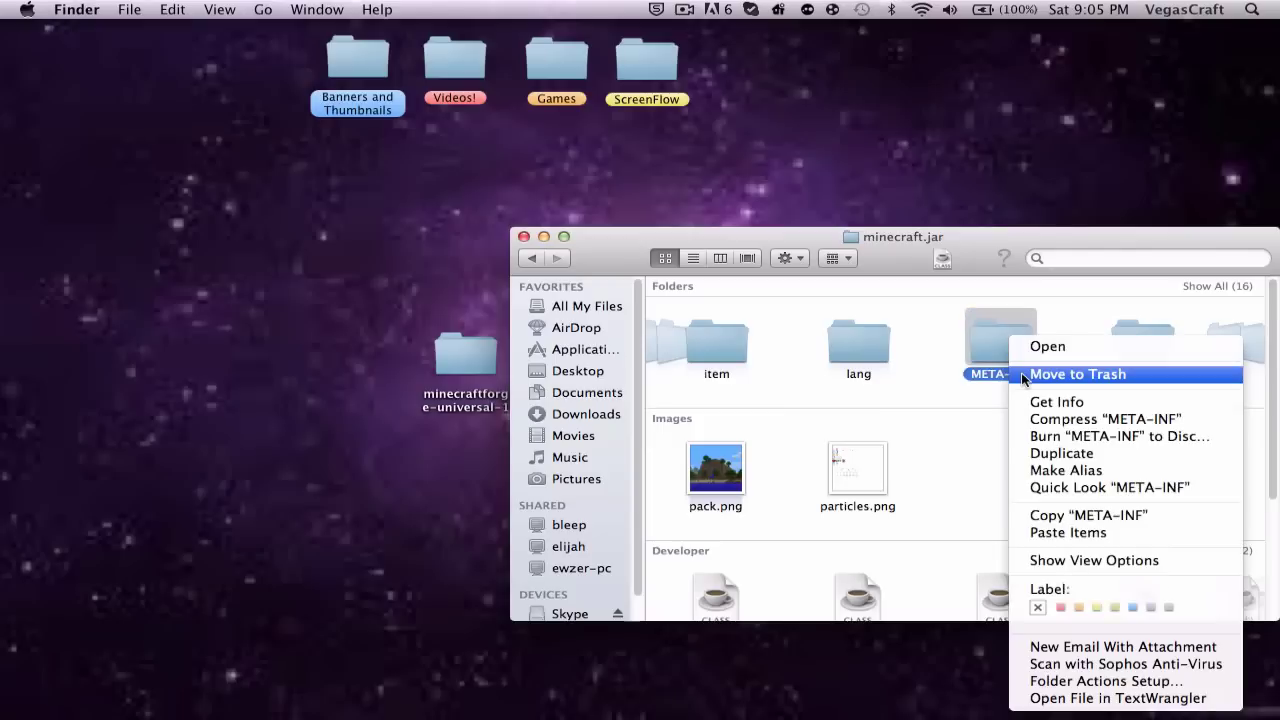
left_click(870, 264)
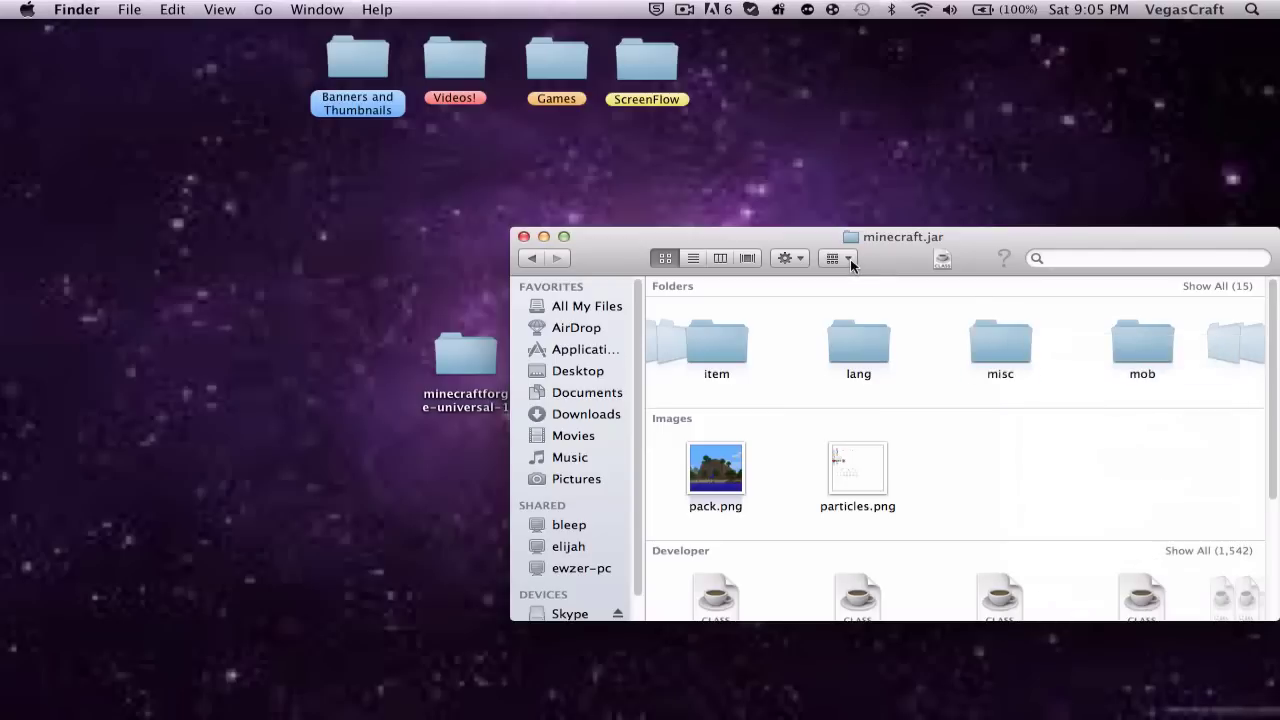
Step: Remove the arrangement by kind from the minecraft.jar folder and minimise its window
left_click(850, 259)
left_click(855, 281)
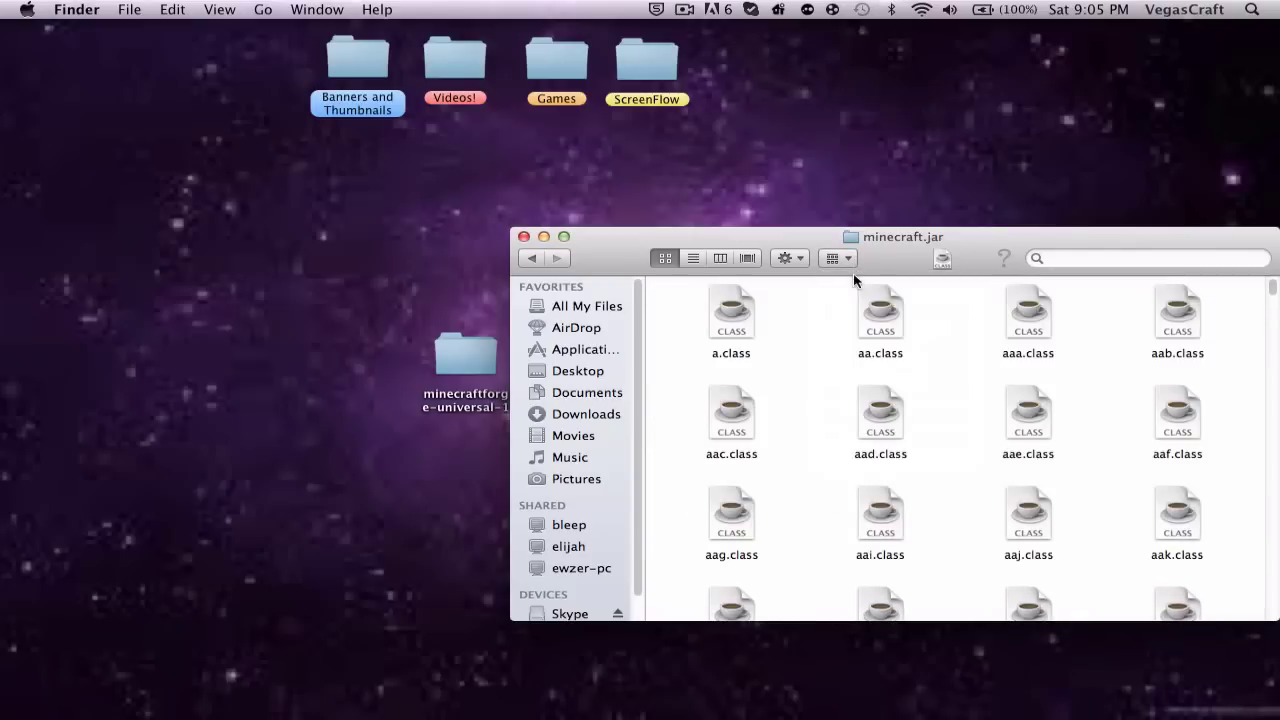
mouse_move(632, 716)
left_click(546, 237)
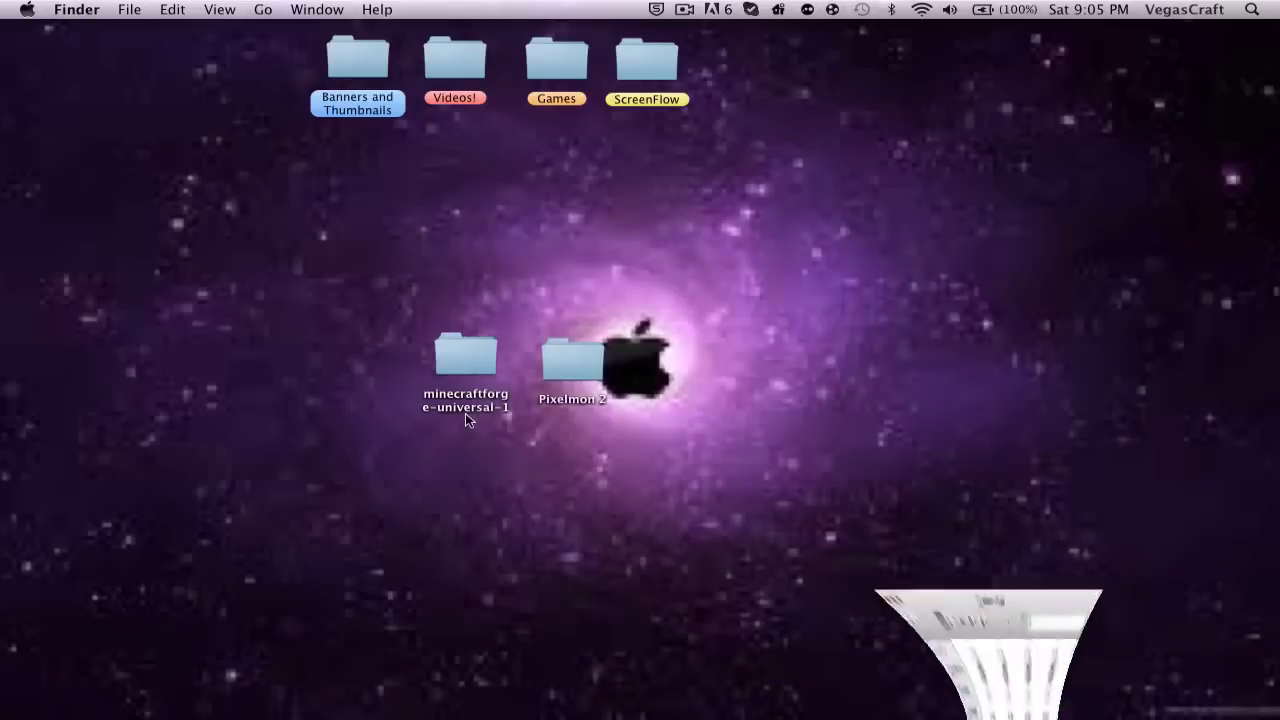
Step: Copy all files inside the desktop's minecraftforge-universal-1 folder and close that folder
double_click(448, 346)
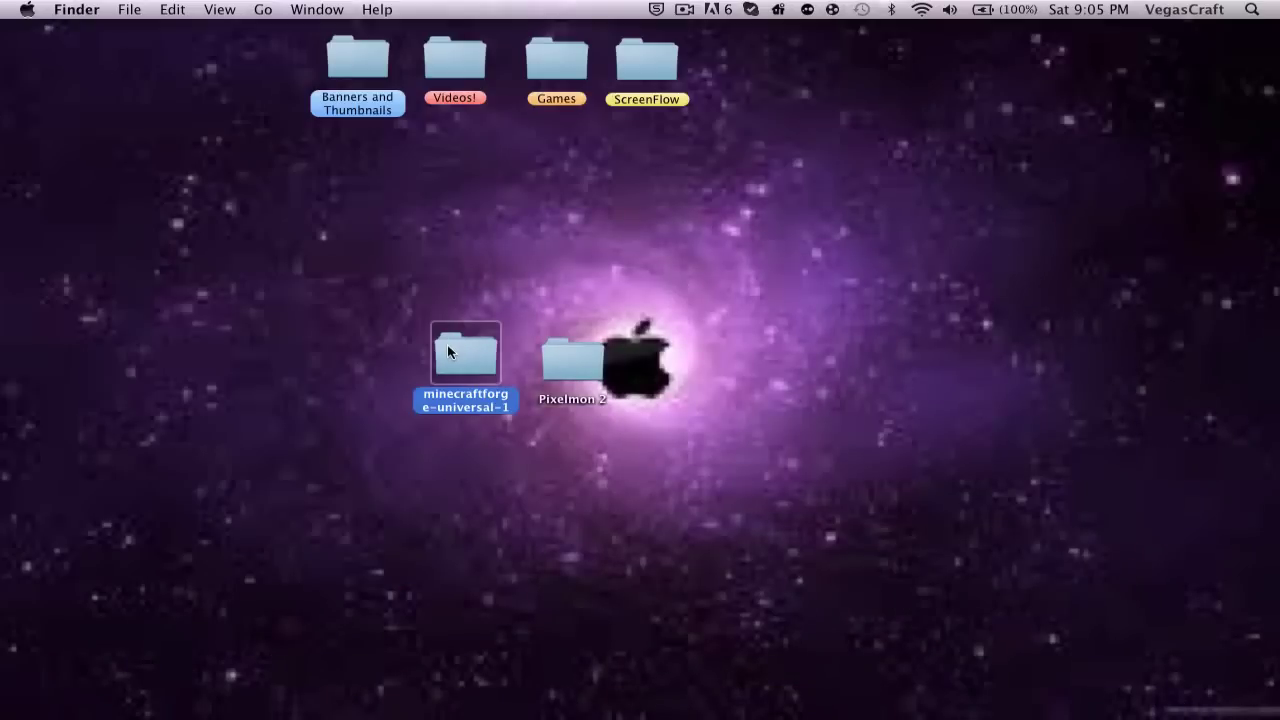
scroll(632, 396, "up", 5)
scroll(632, 392, "up", 15)
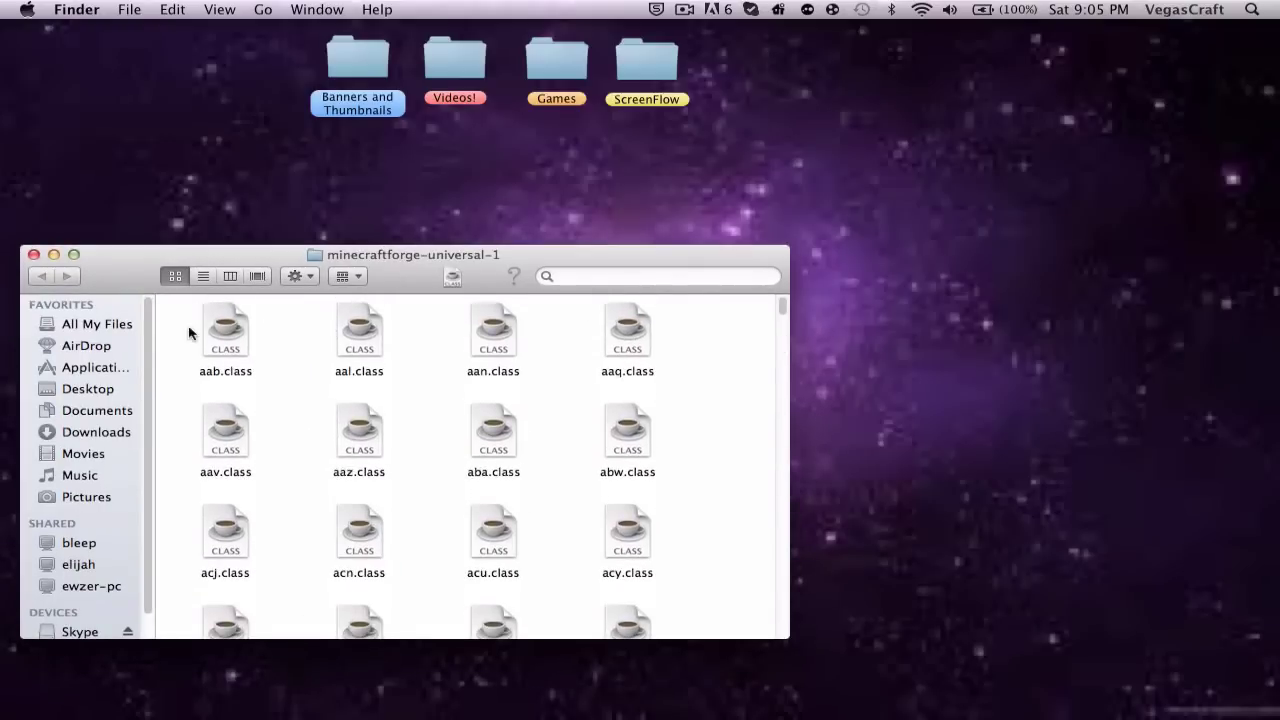
left_click_drag(192, 335, 668, 600)
scroll(694, 614, "down", 20)
key("super+a")
scroll(669, 600, "down", 10)
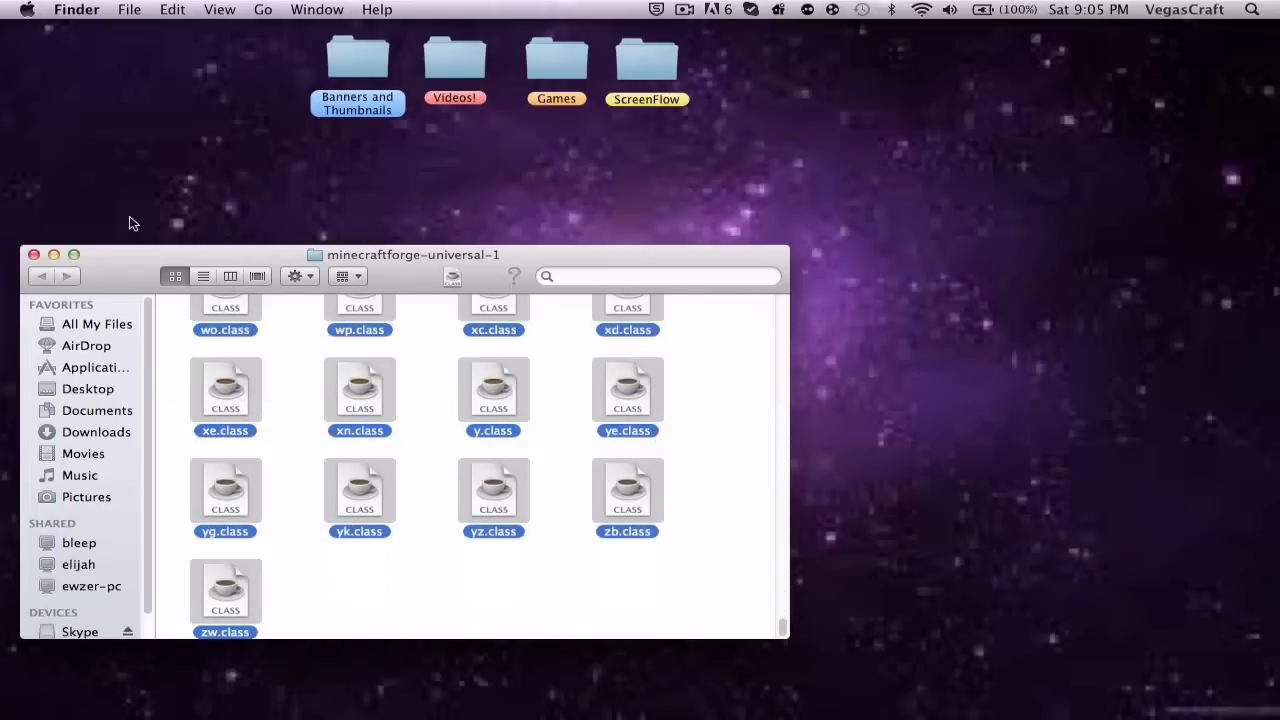
left_click(33, 254)
Step: Paste the copied Forge files into the minecraft.jar folder, replacing the existing items, and minimise the window
mouse_move(1157, 667)
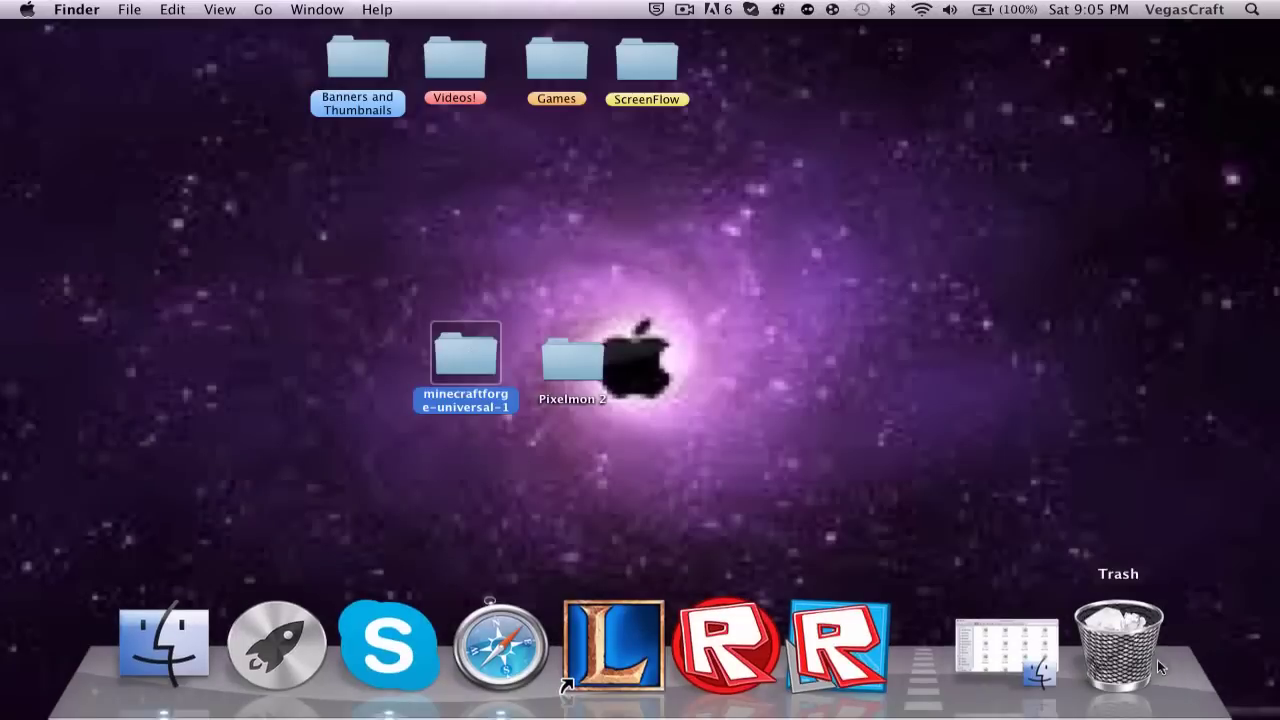
left_click(1003, 648)
right_click(940, 438)
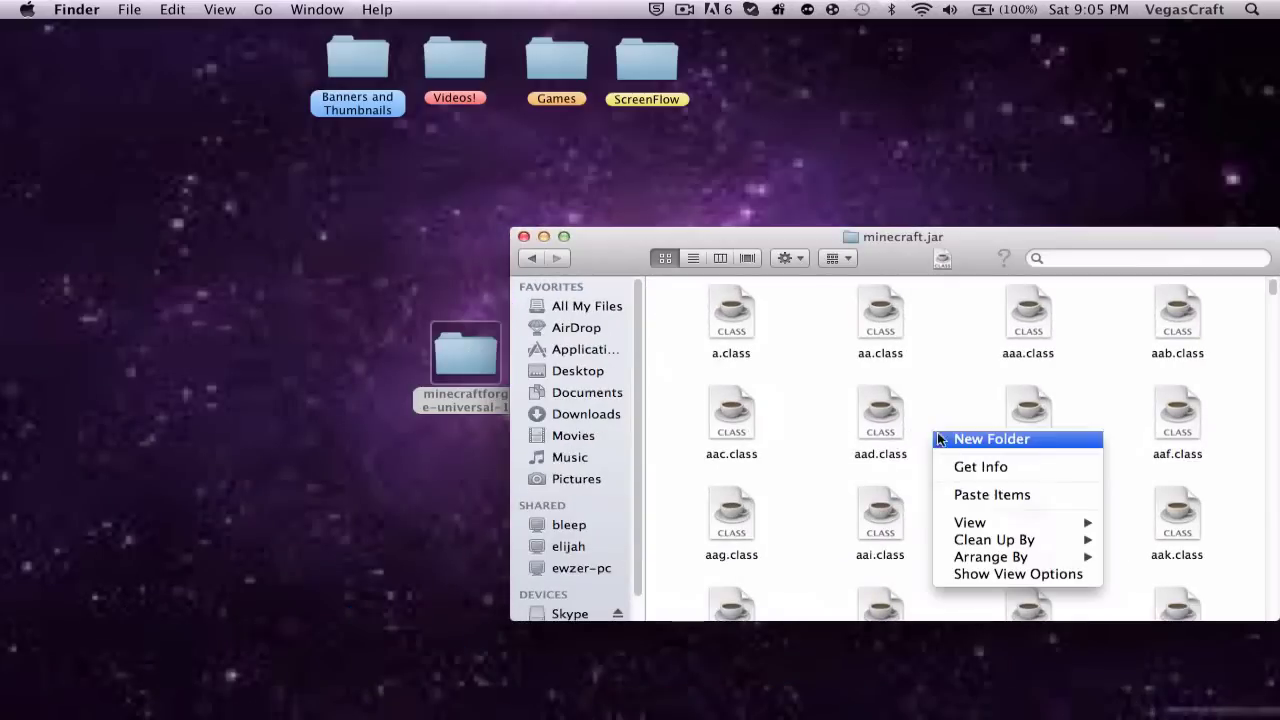
left_click(985, 494)
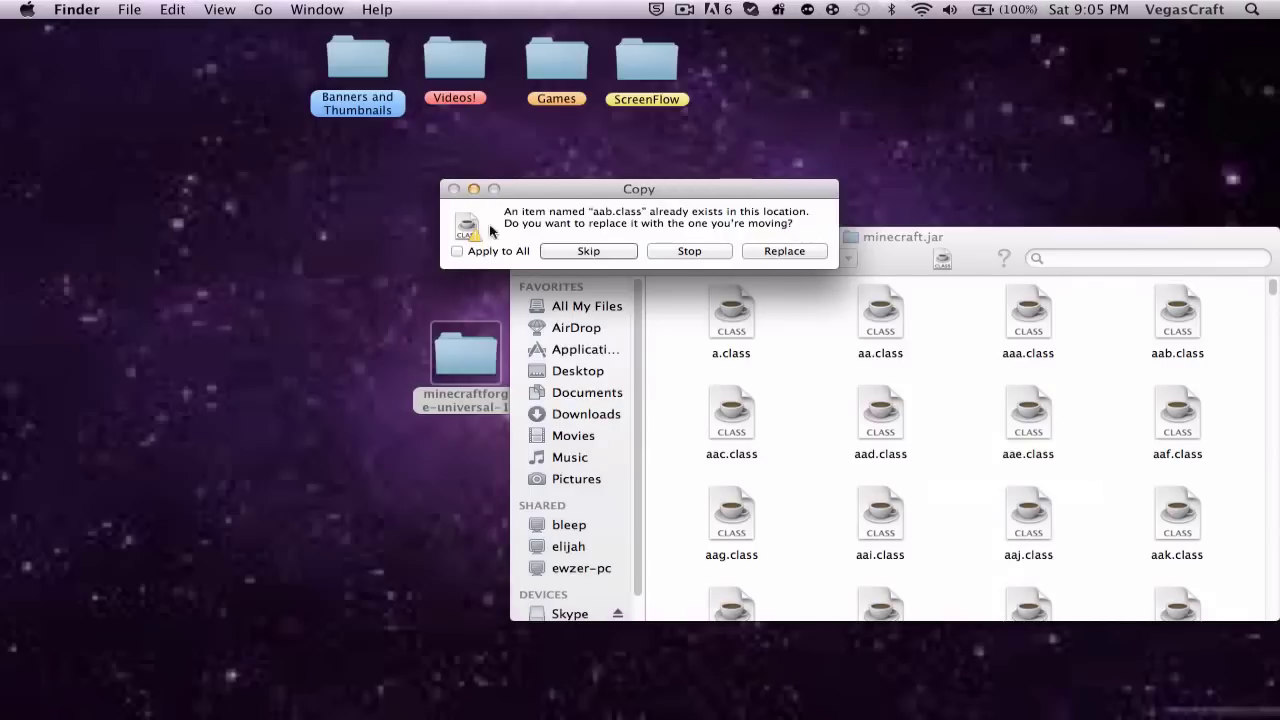
left_click(772, 251)
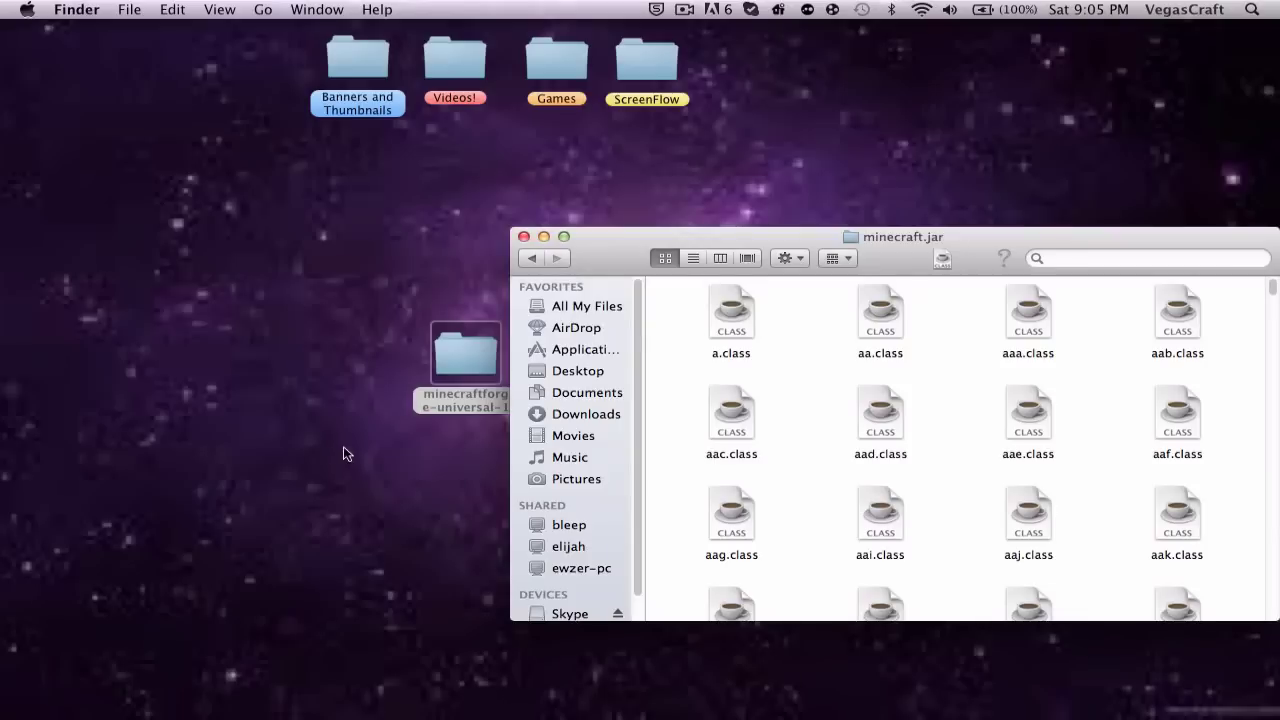
left_click(543, 236)
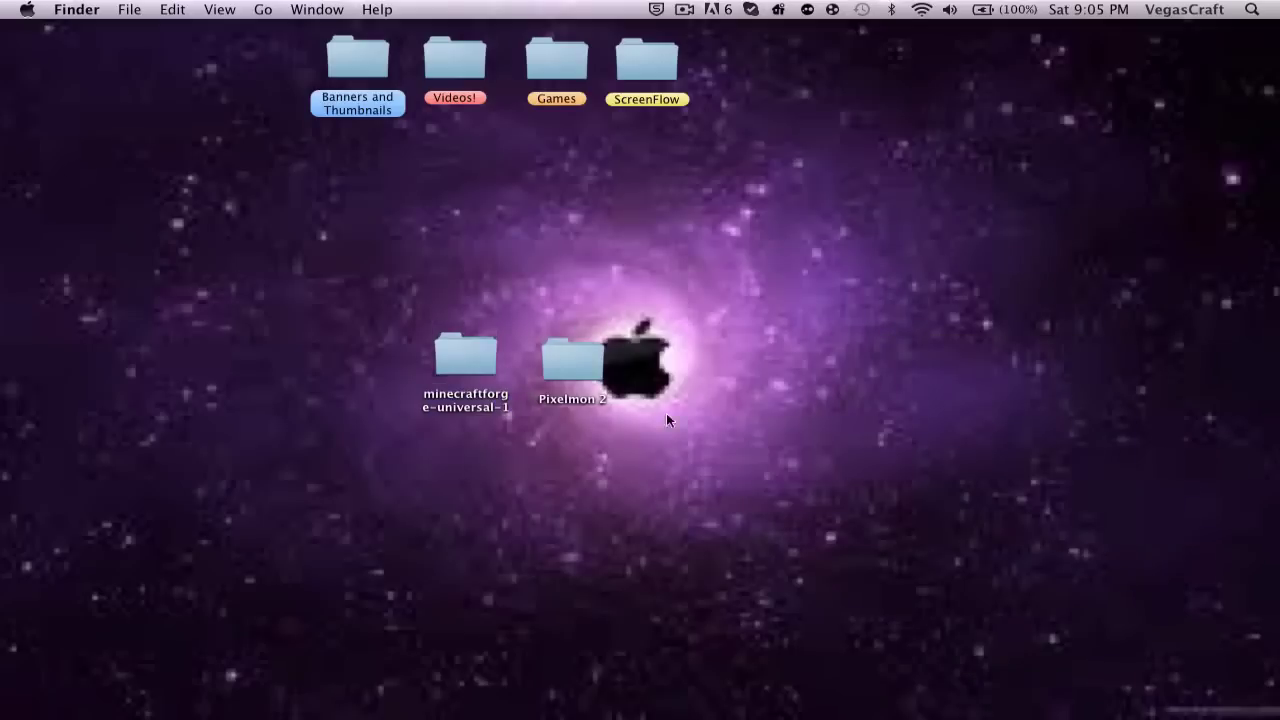
Step: Open the Pixelmon 2 folder on the desktop and minimise its window
double_click(584, 344)
left_click_drag(586, 370, 277, 335)
left_click(531, 473)
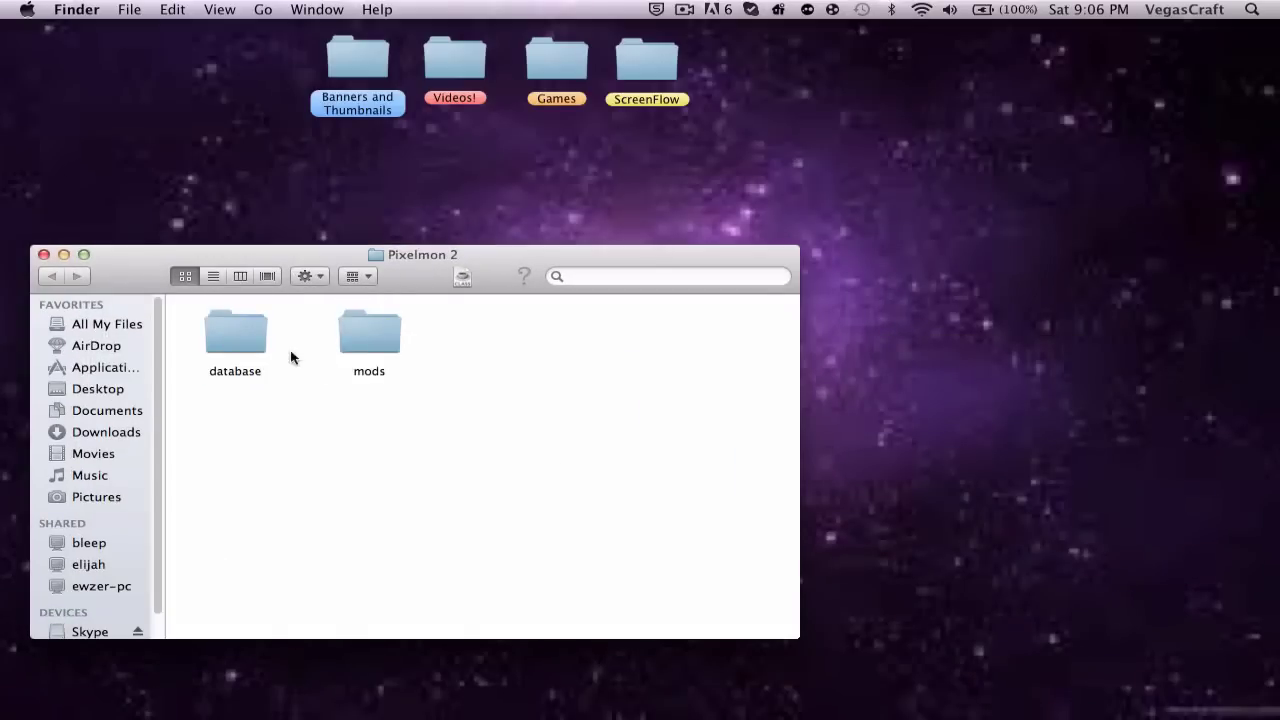
left_click(63, 255)
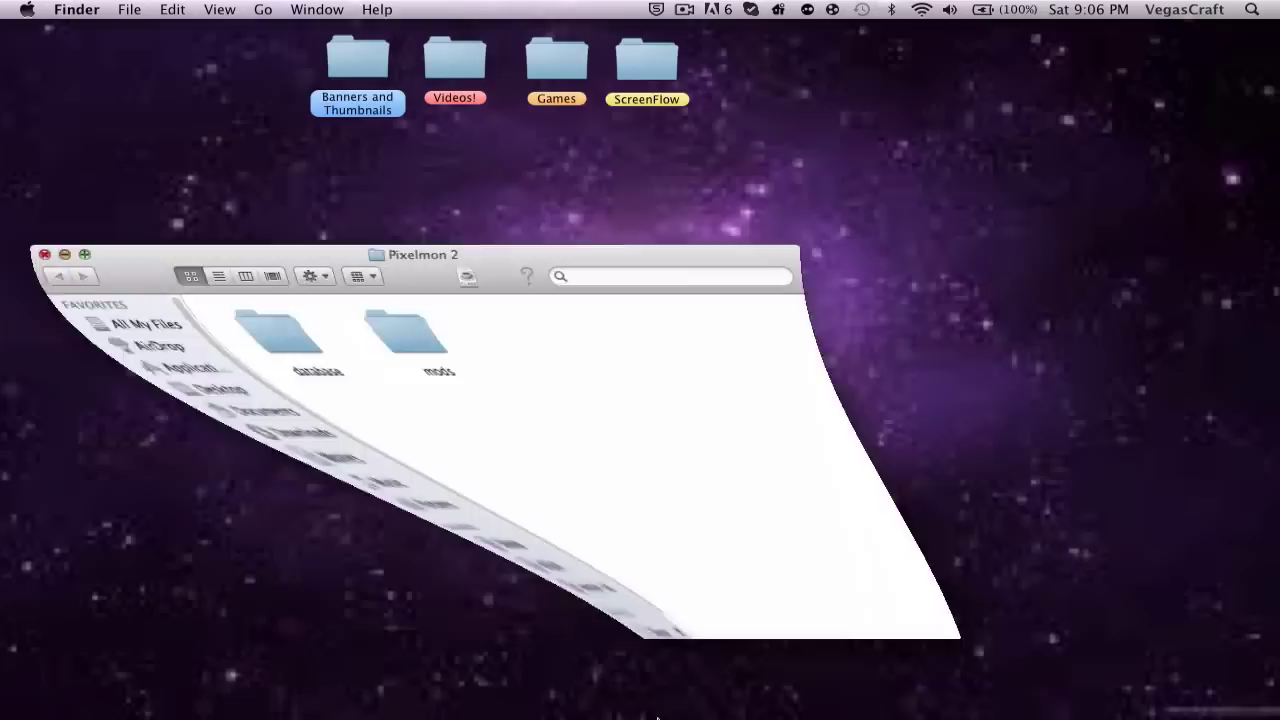
Step: Restore the minecraft.jar window and go back through bin to the main minecraft folder
left_click(965, 679)
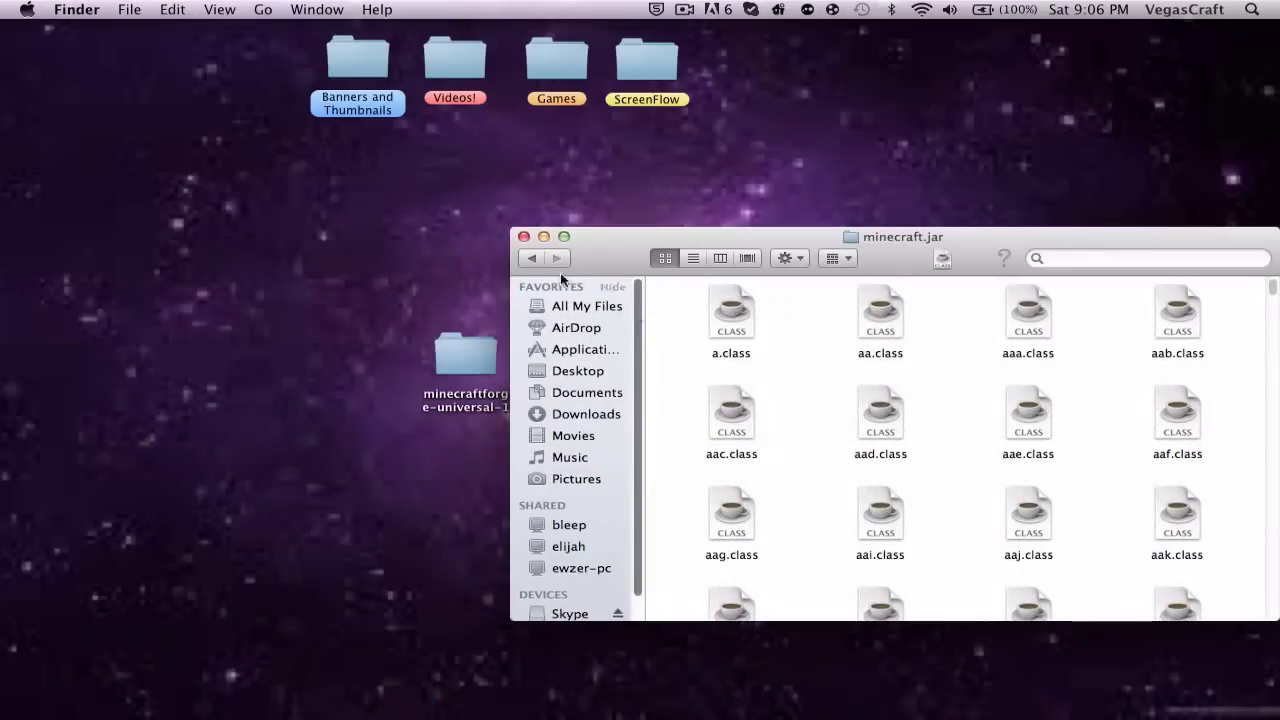
left_click(540, 261)
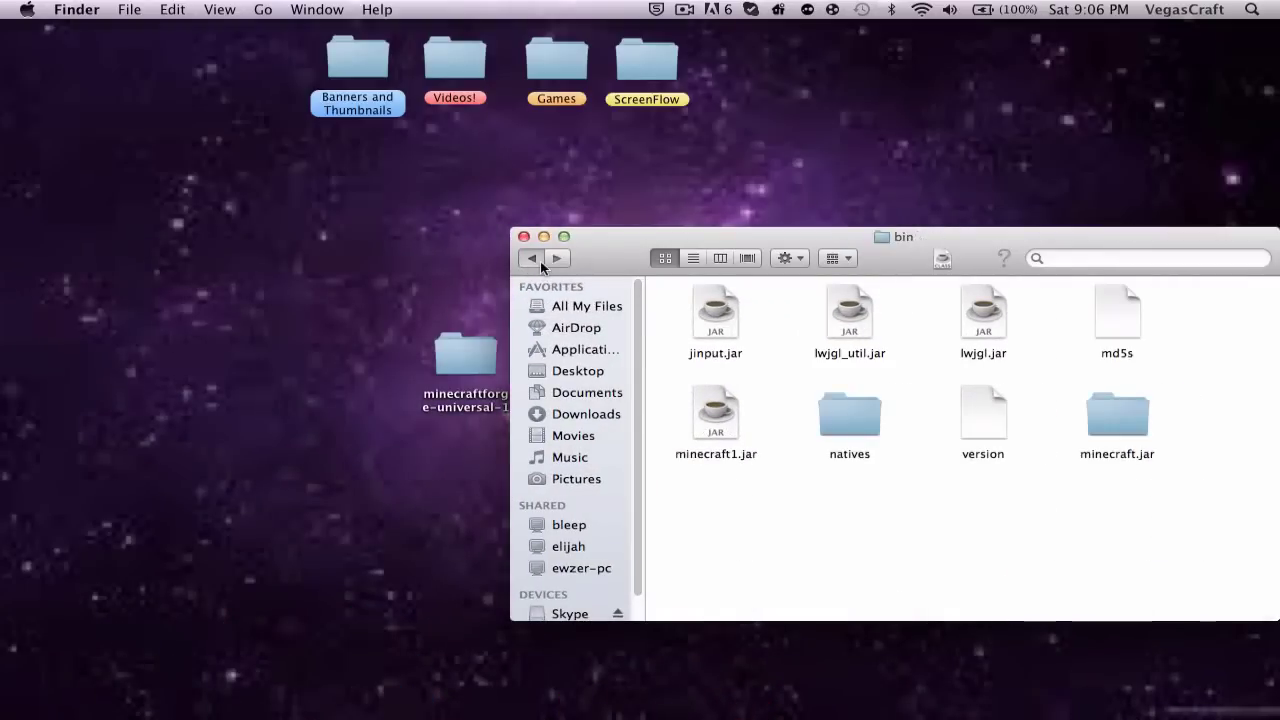
left_click(540, 261)
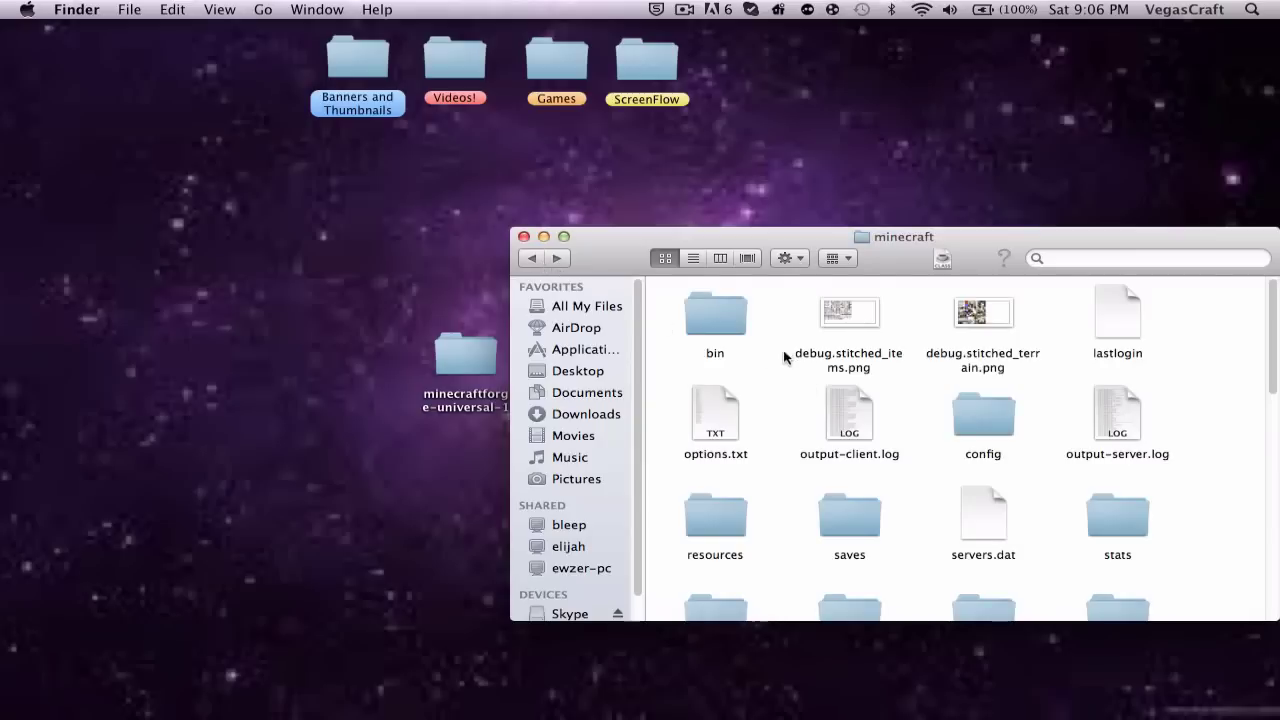
scroll(838, 435, "down", 10)
Step: Restore the Pixelmon 2 window and copy its database and mods folders
mouse_move(966, 716)
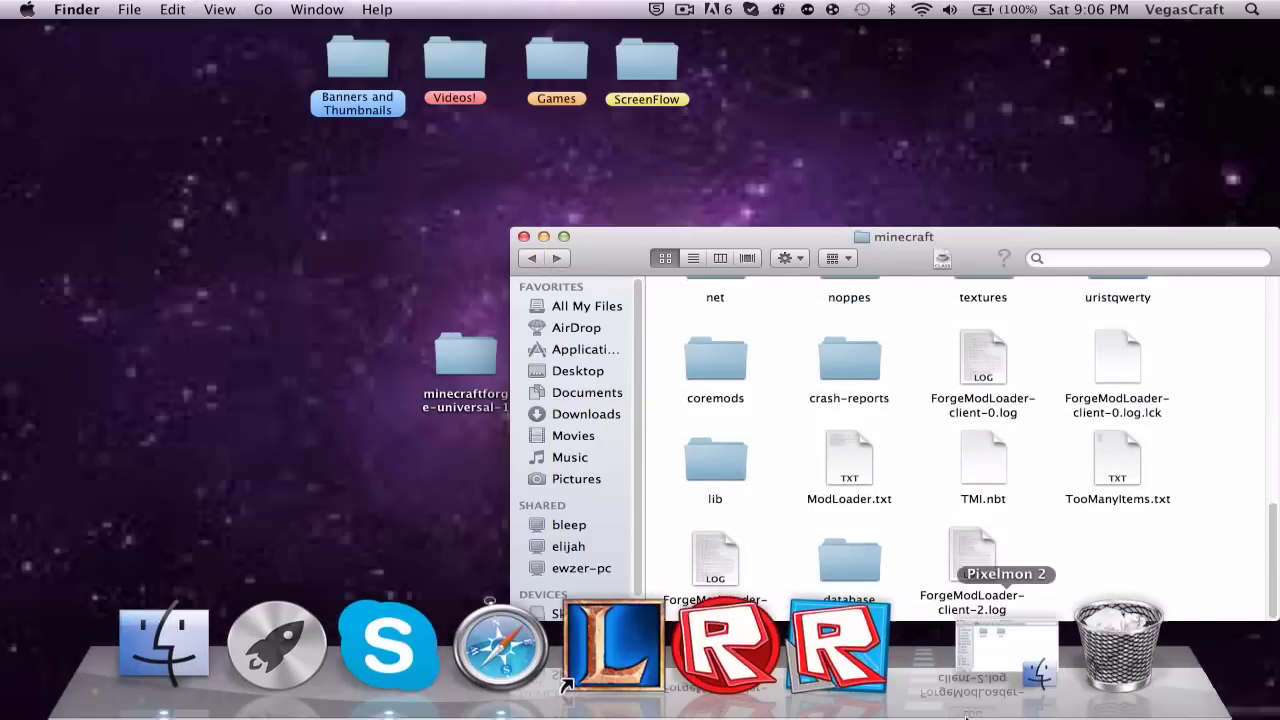
left_click(1026, 692)
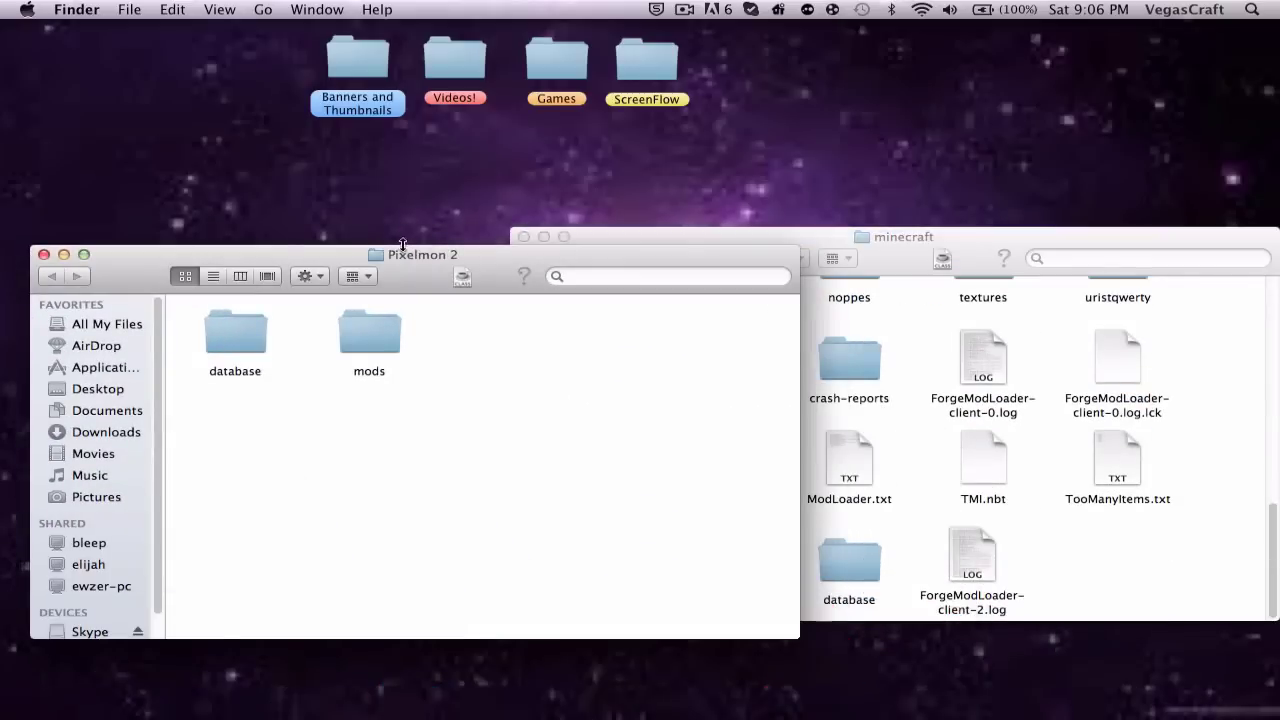
left_click_drag(405, 254, 682, 314)
left_click_drag(712, 436, 497, 372)
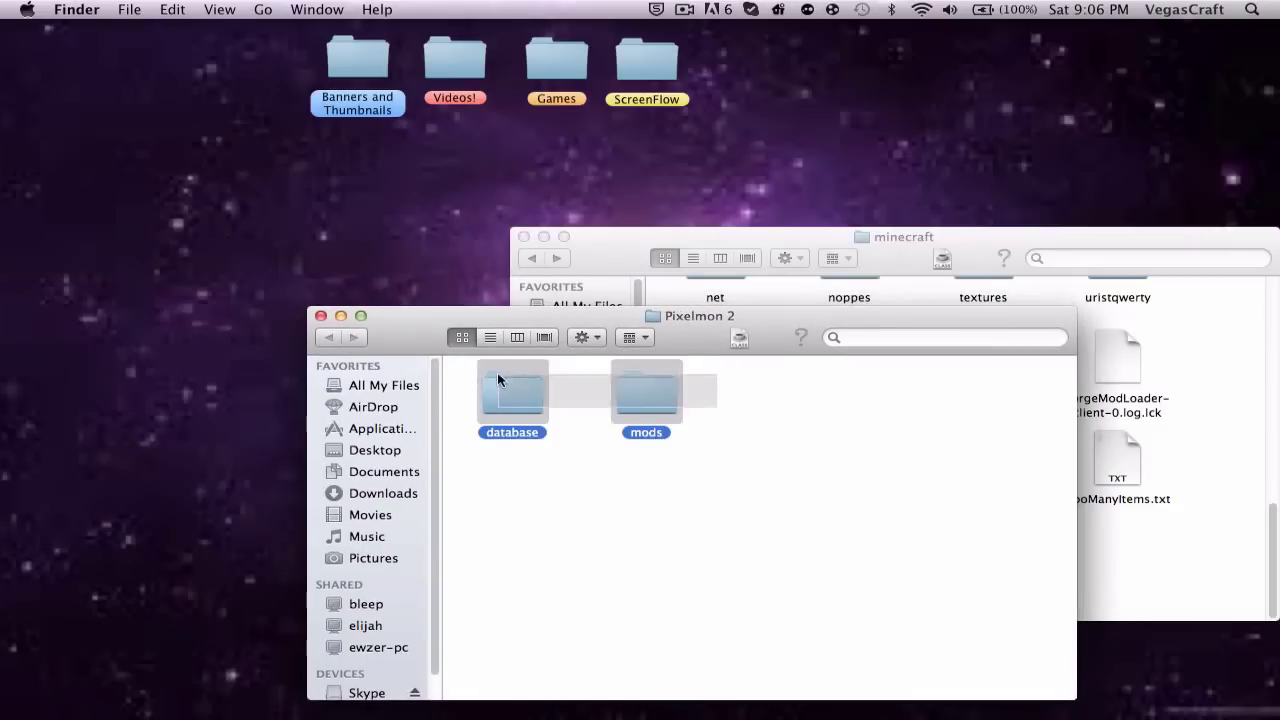
right_click(684, 404)
left_click(756, 506)
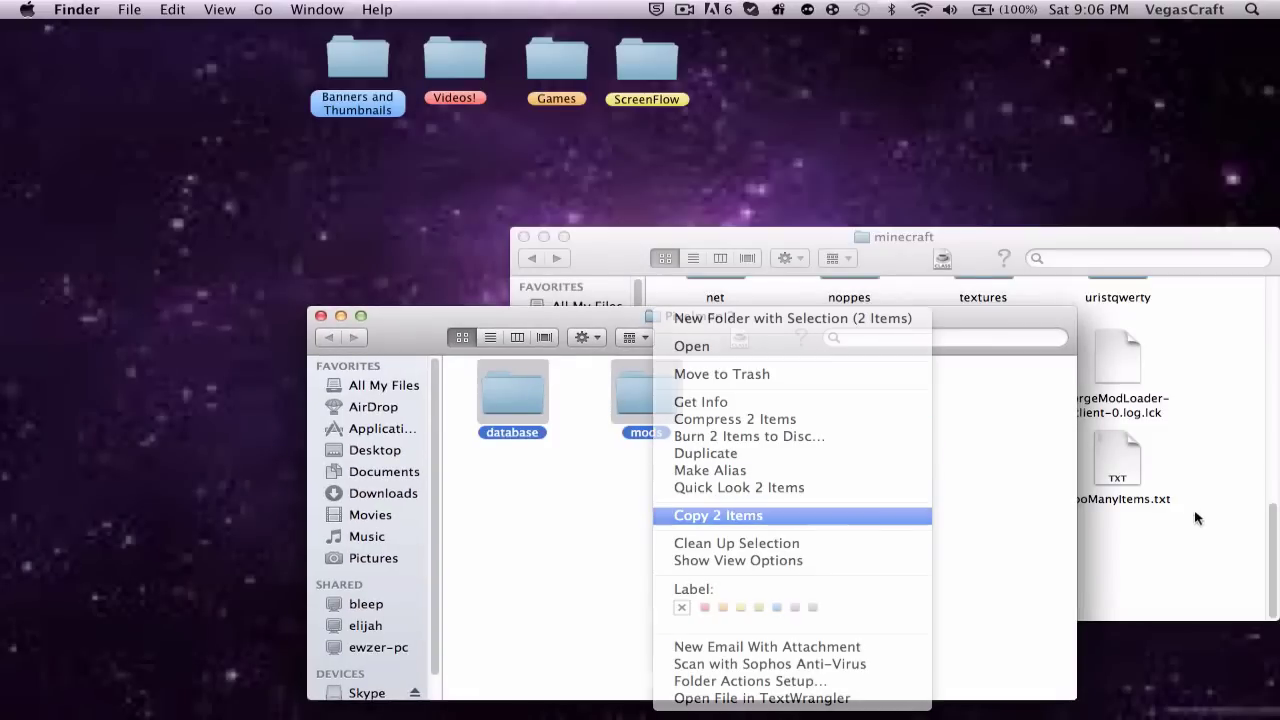
Step: Paste the database and mods folders into the minecraft folder, replacing all existing items, and close both folder windows
left_click(1126, 526)
right_click(898, 470)
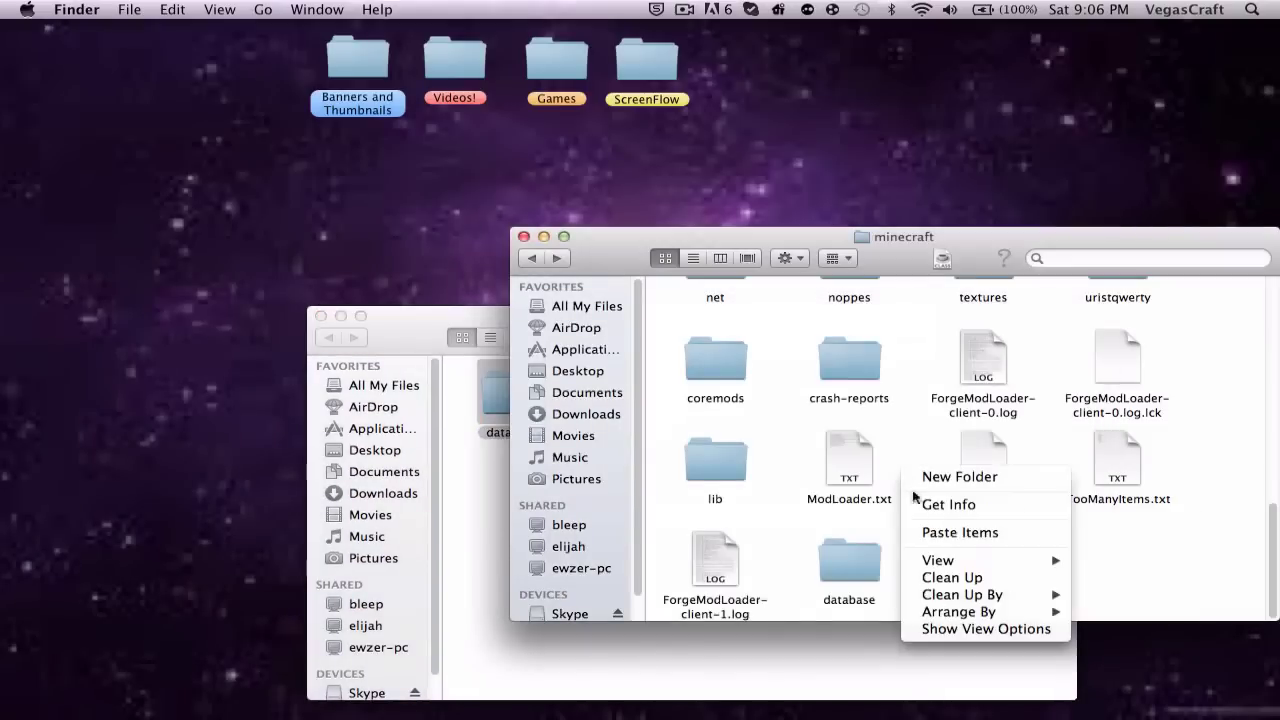
left_click(946, 536)
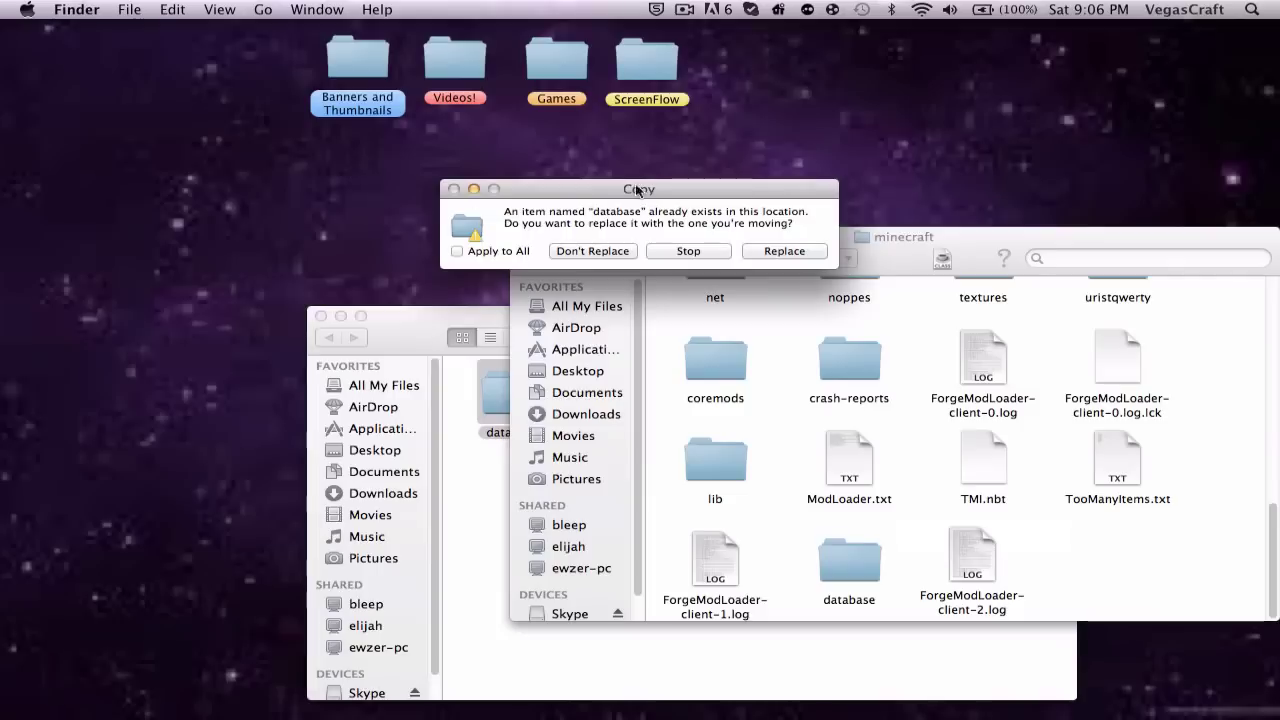
left_click(457, 251)
left_click(785, 251)
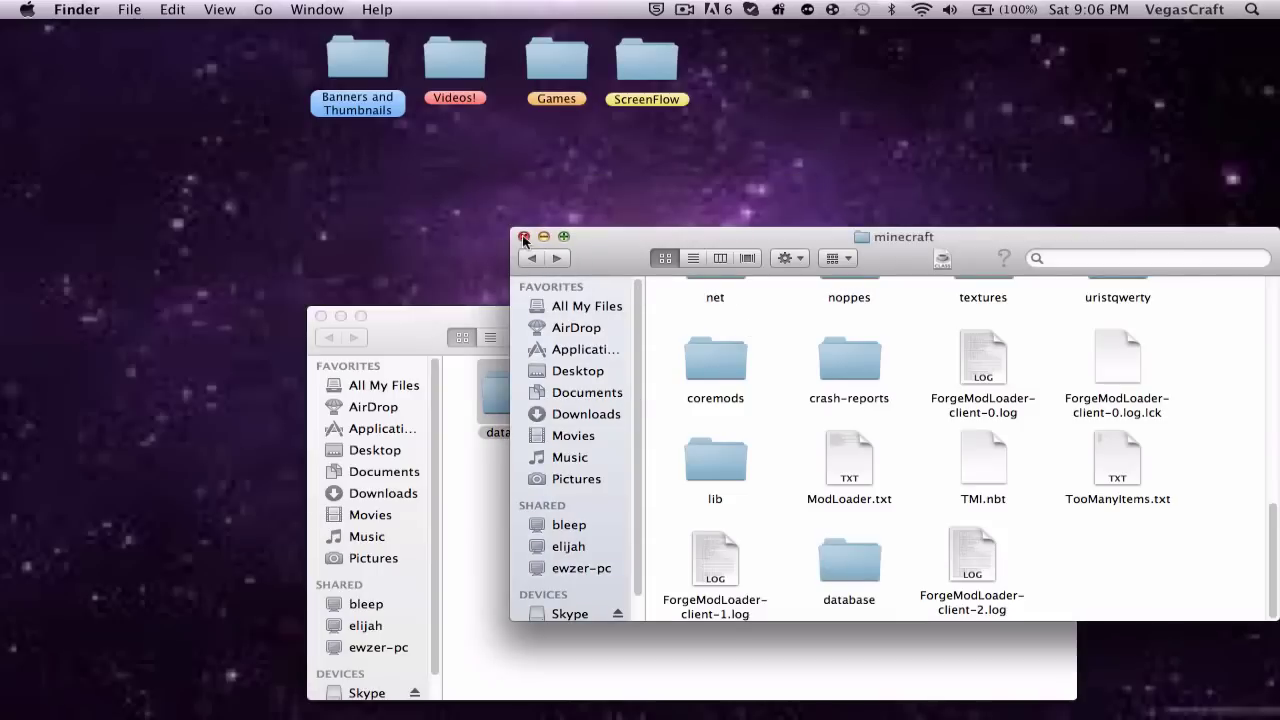
left_click(523, 237)
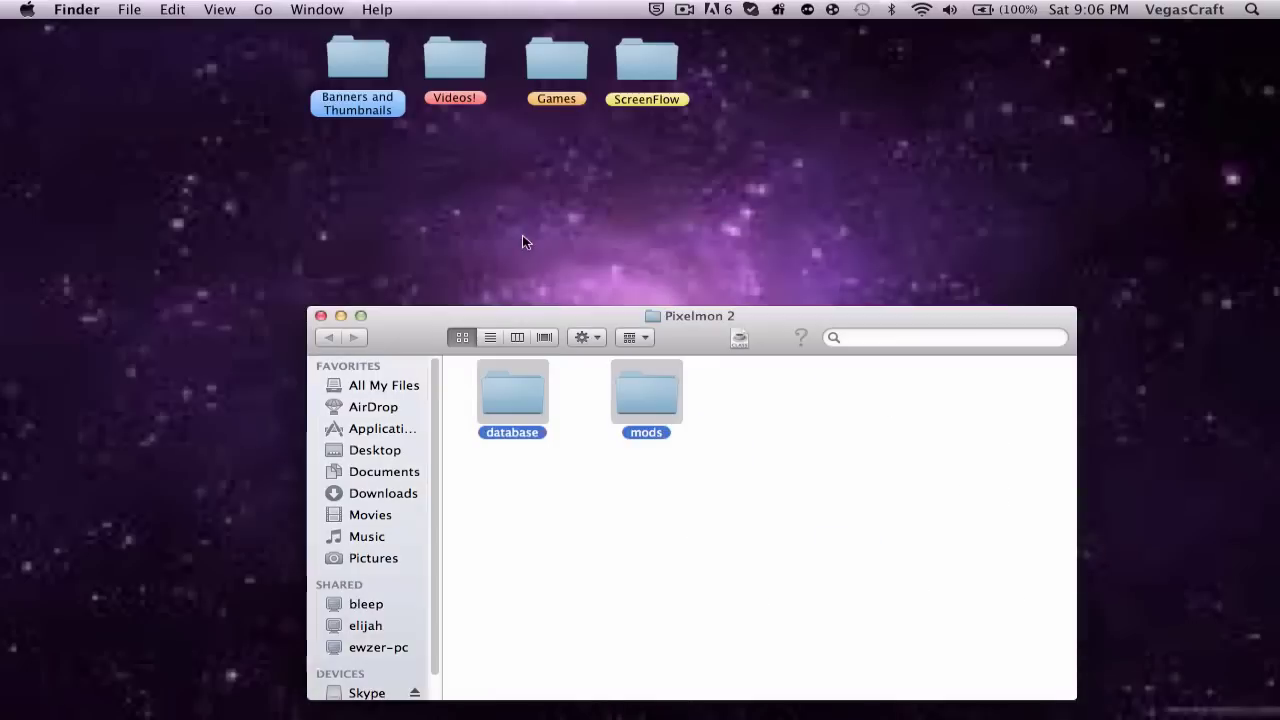
left_click(321, 316)
Step: Launch Minecraft and continue to the game's main menu
key("super+space")
key("Return")
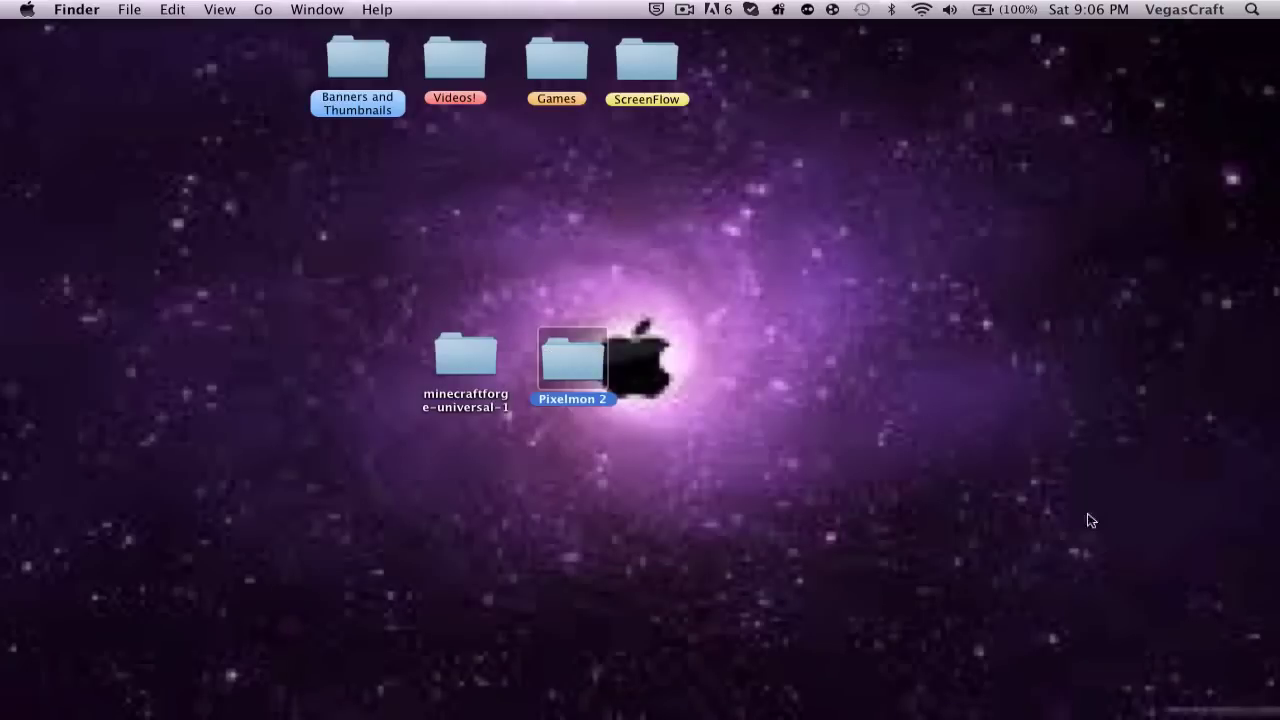
mouse_move(988, 674)
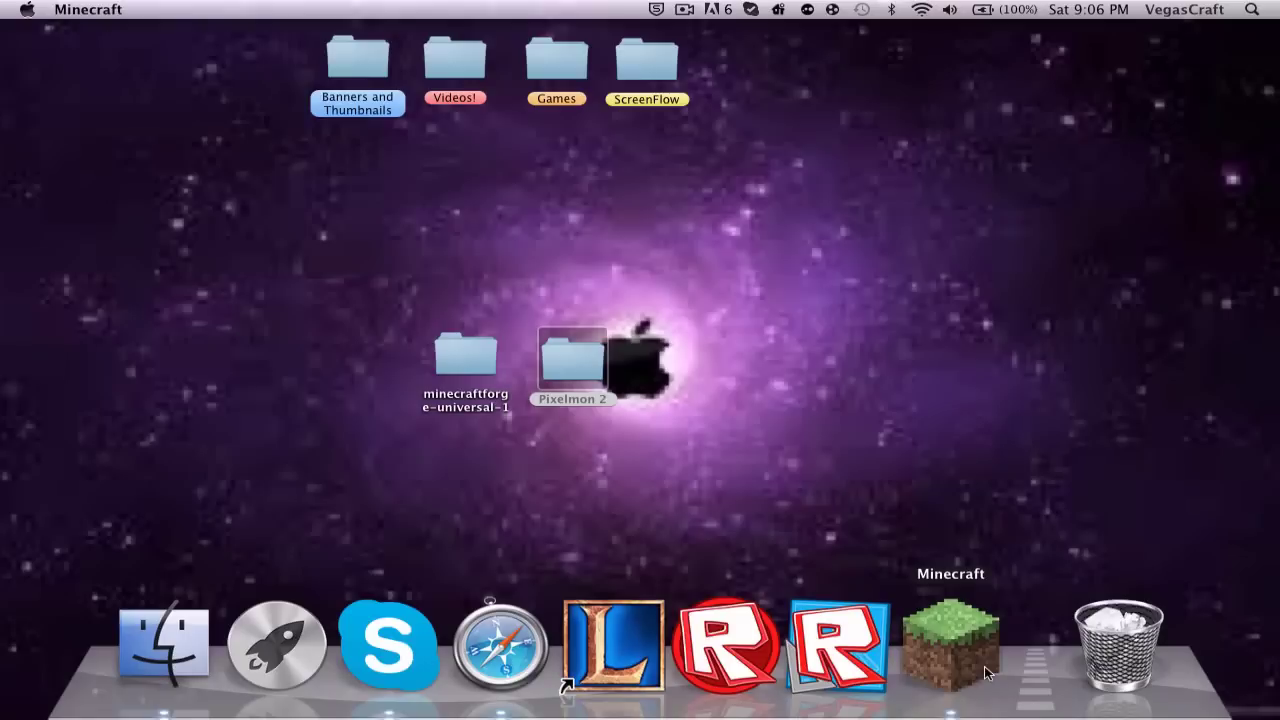
key("Return")
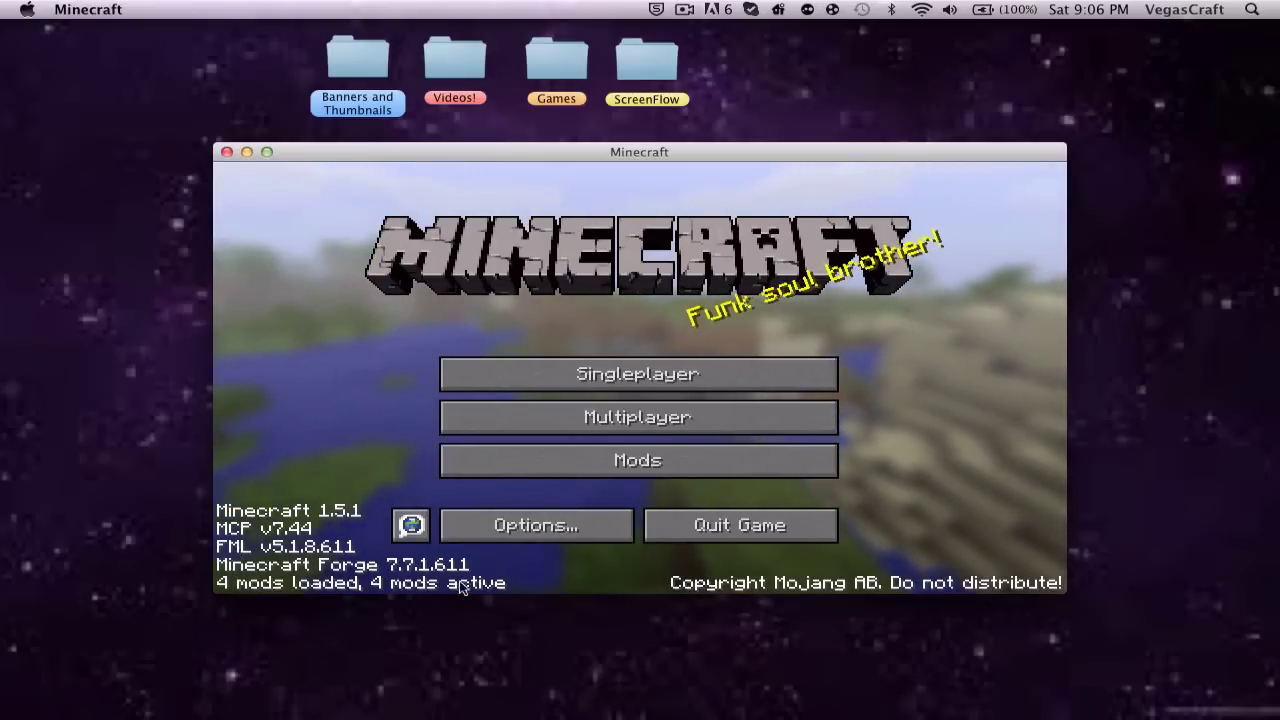
Step: Check the details of each installed mod in the Mod List, including Forge Mod Loader, Minecraft Forge and Pixelmon
left_click(611, 462)
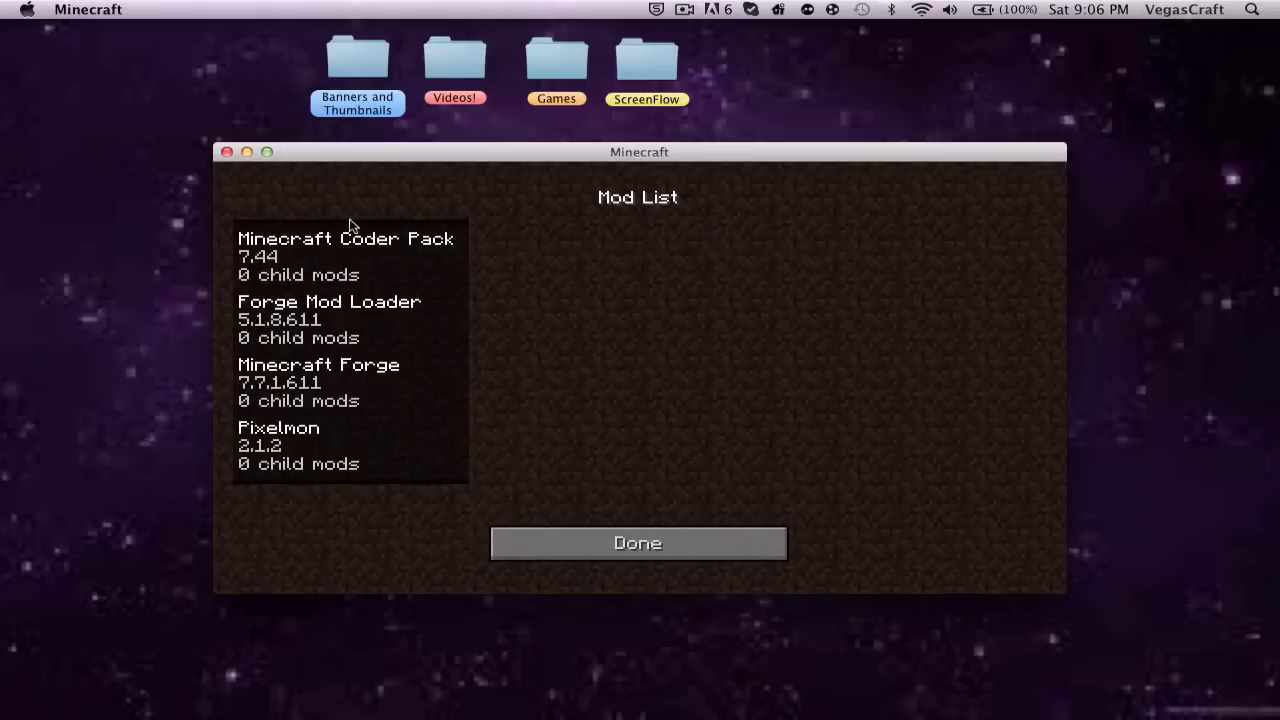
left_click(352, 259)
left_click(361, 316)
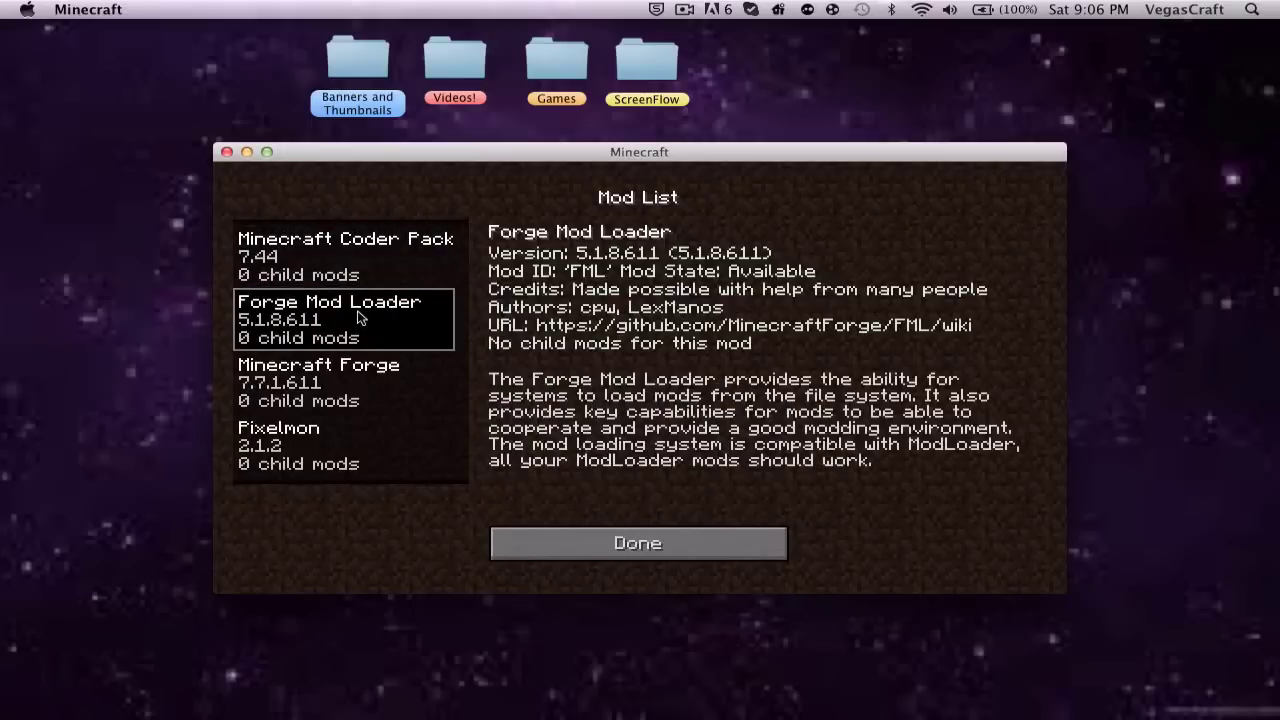
left_click(354, 379)
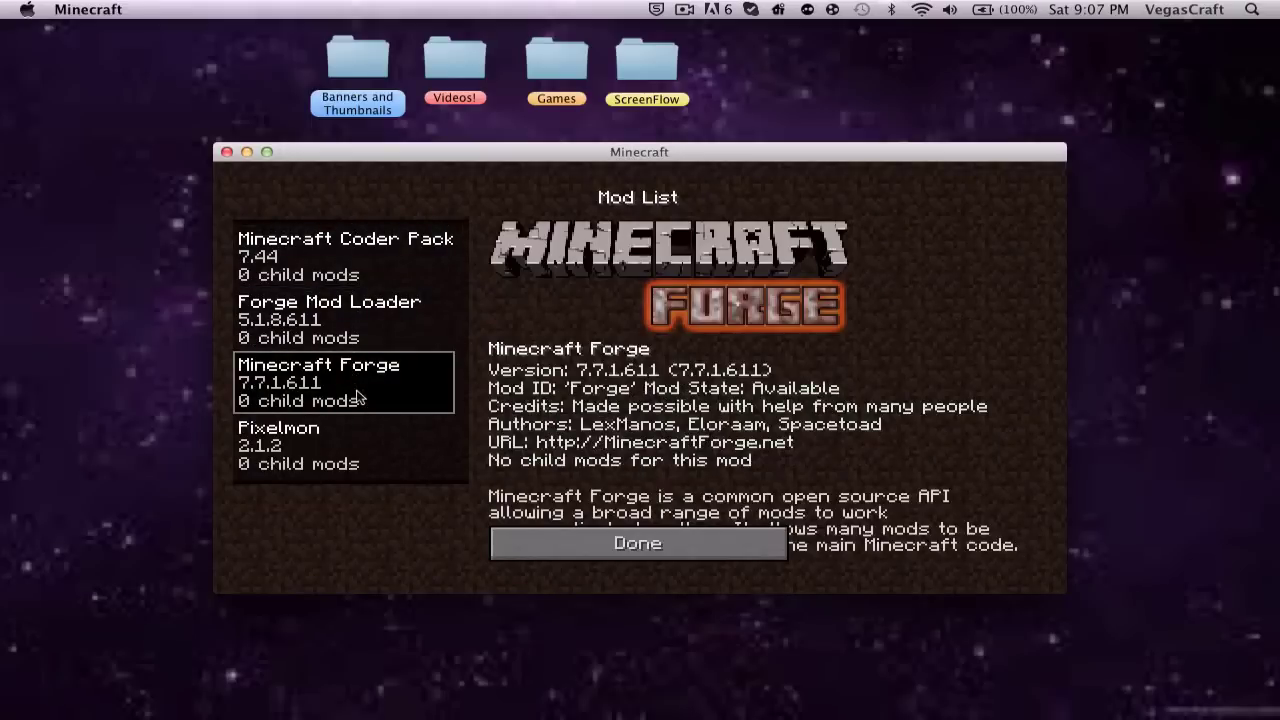
left_click(352, 433)
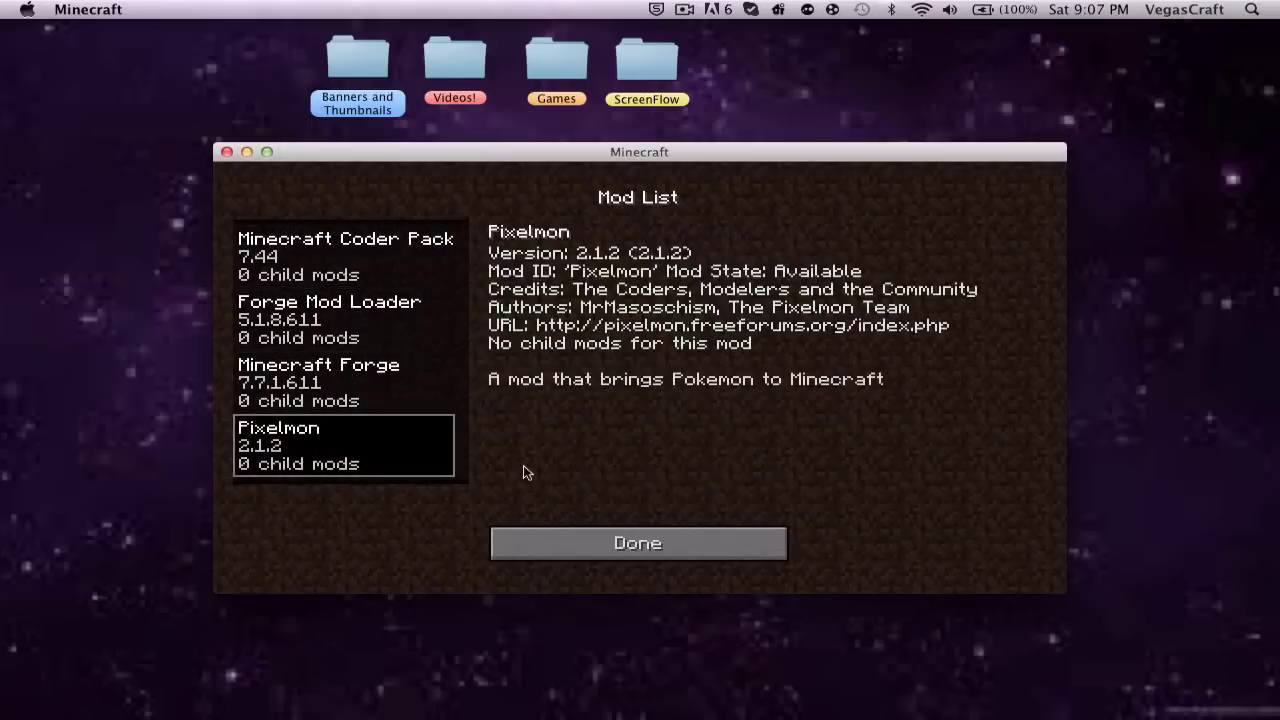
left_click(580, 550)
Step: Create a new singleplayer world with the default settings
left_click(520, 386)
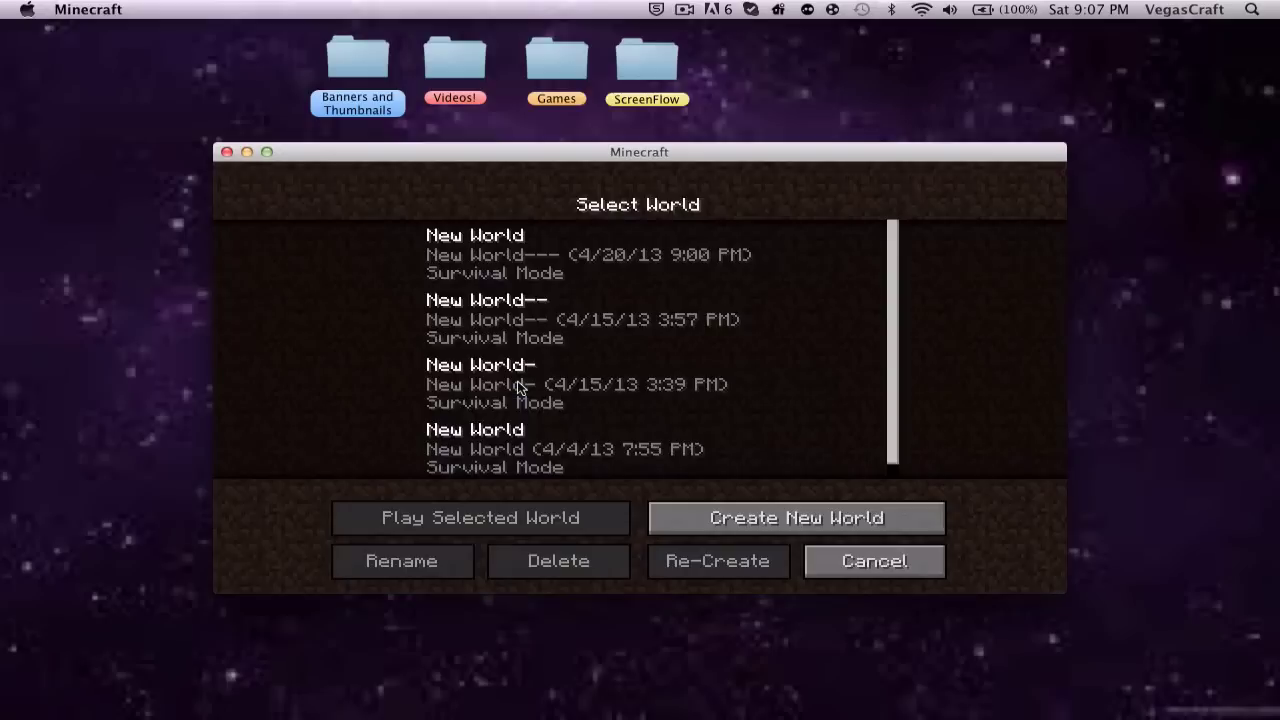
left_click(712, 522)
left_click(522, 562)
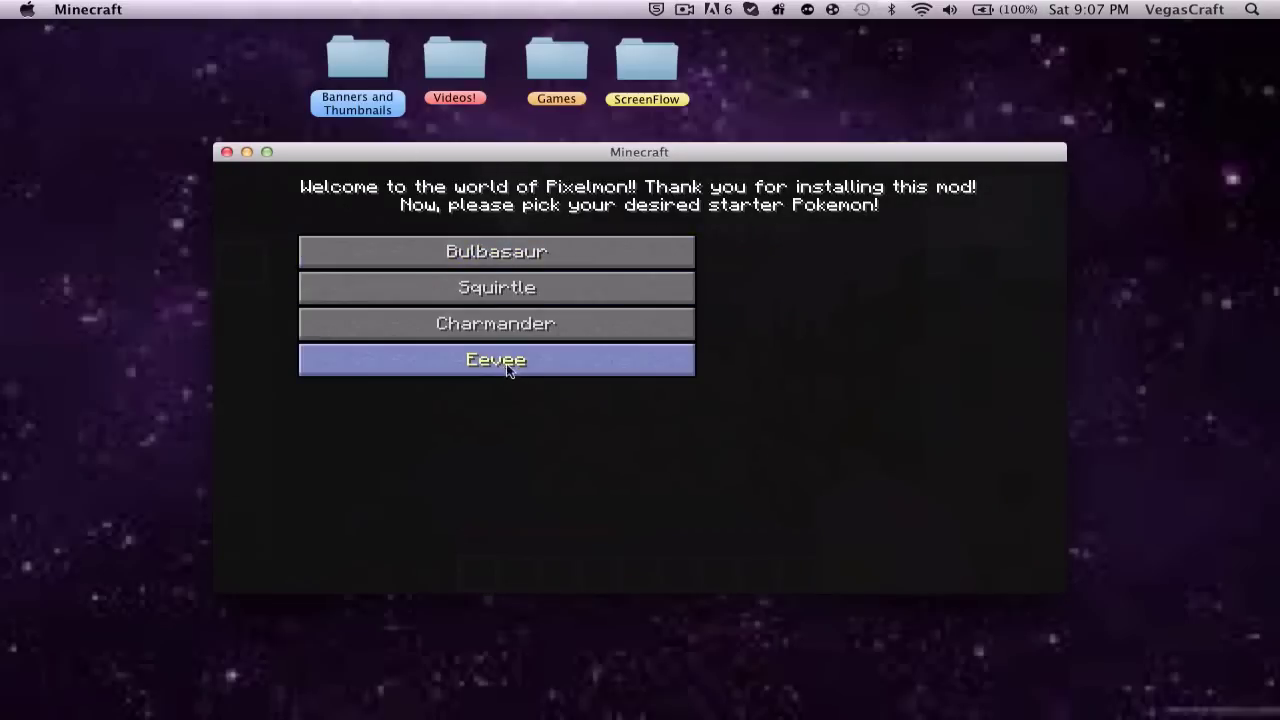
Step: Choose Bulbasaur as the starter Pokemon and send it out into the world
left_click(530, 268)
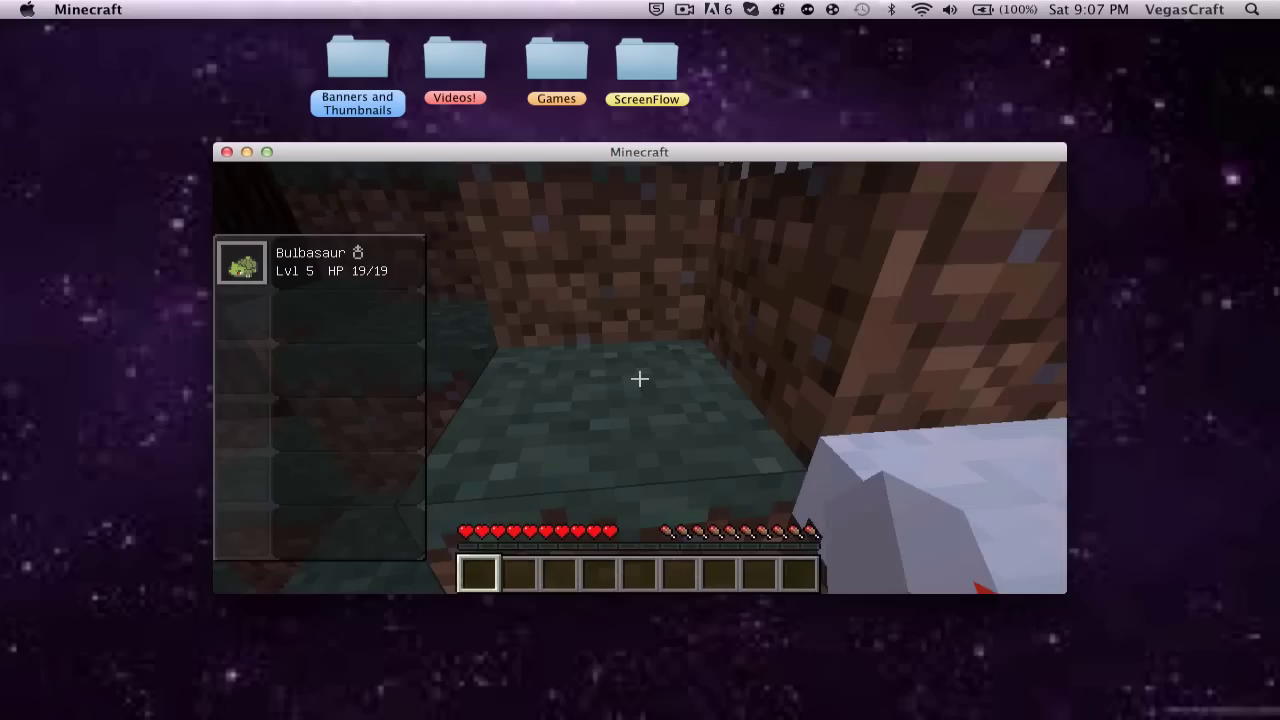
key("r")
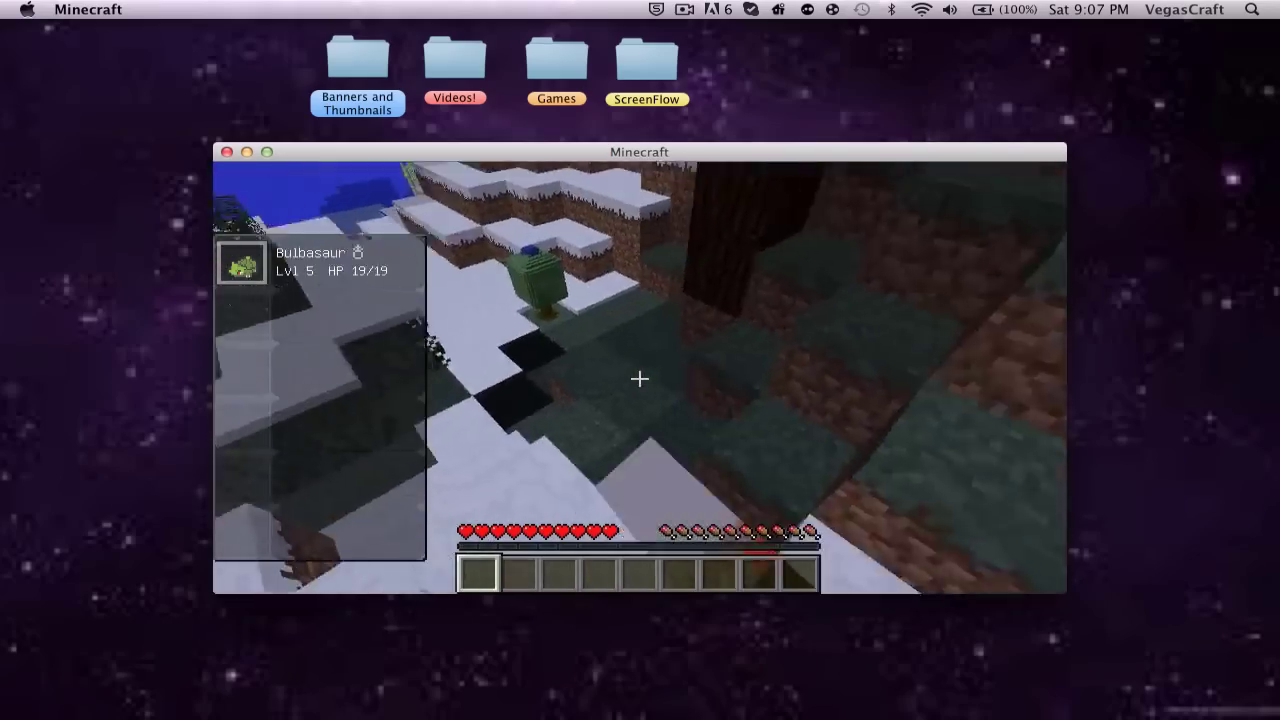
key("w")
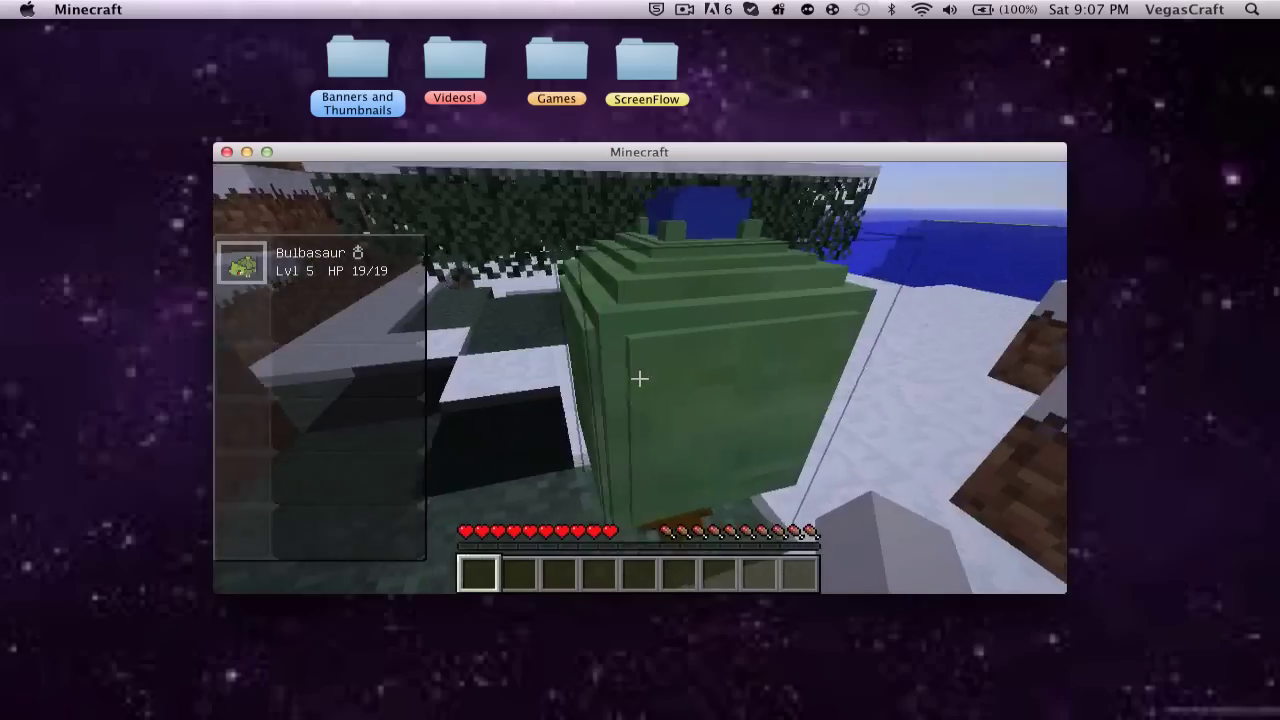
Step: Collect a Blue Apricorn and try moving it from the hotbar to the Pokemon slots in the inventory
left_click(640, 379)
left_click(639, 378)
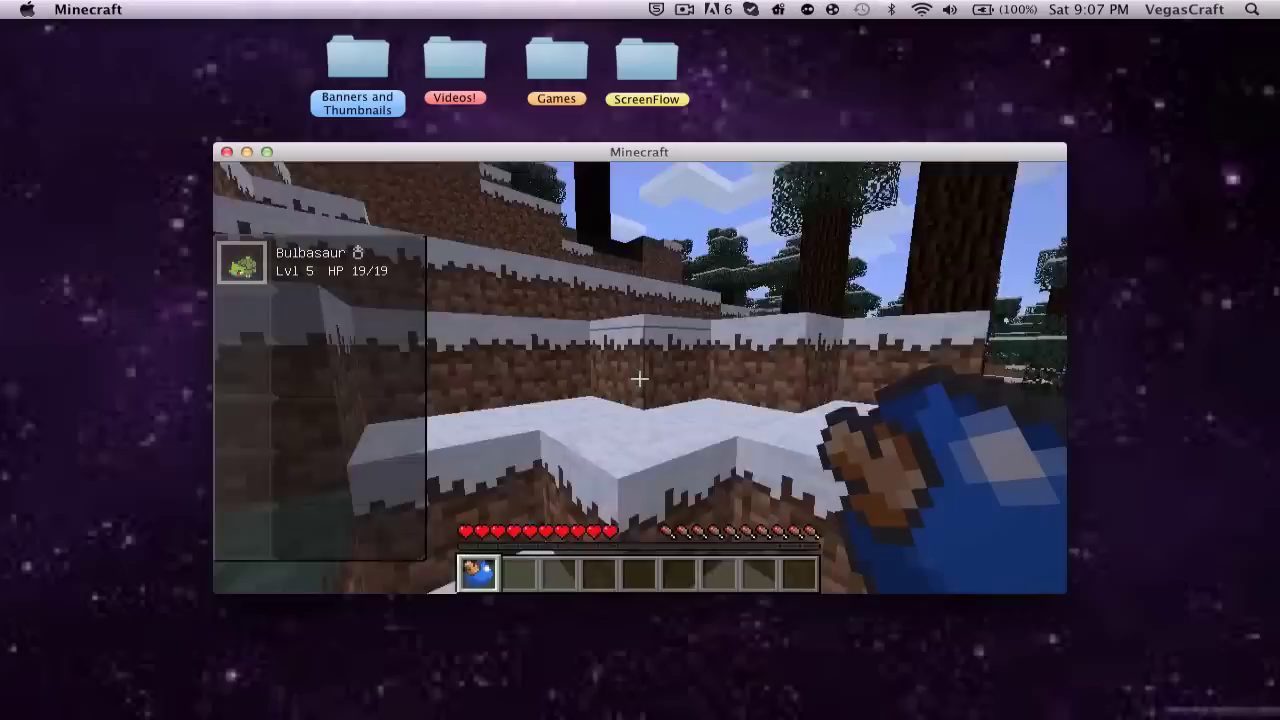
key("e")
left_click(495, 490)
left_click(401, 378)
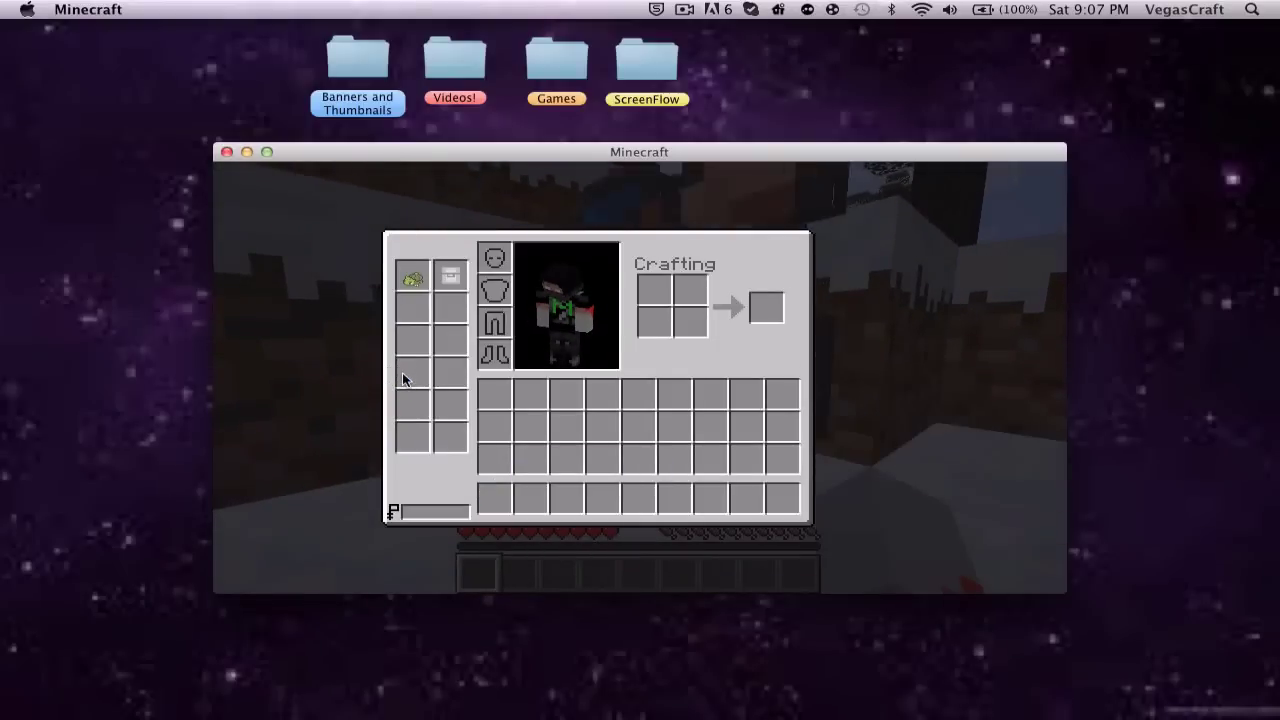
key("e")
key("w")
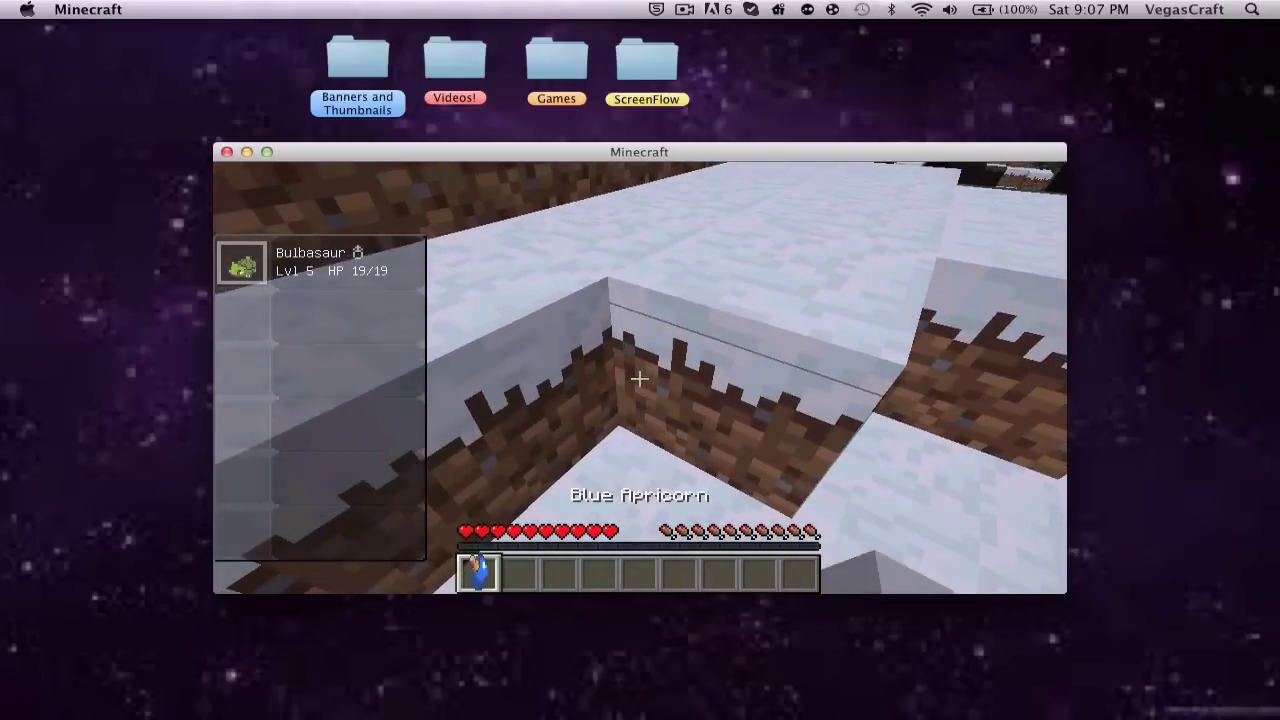
Step: Explore the snowy hillside and the shore below it for wild Pokemon, ending with an empty hand
key("space")
key("w")
key("space")
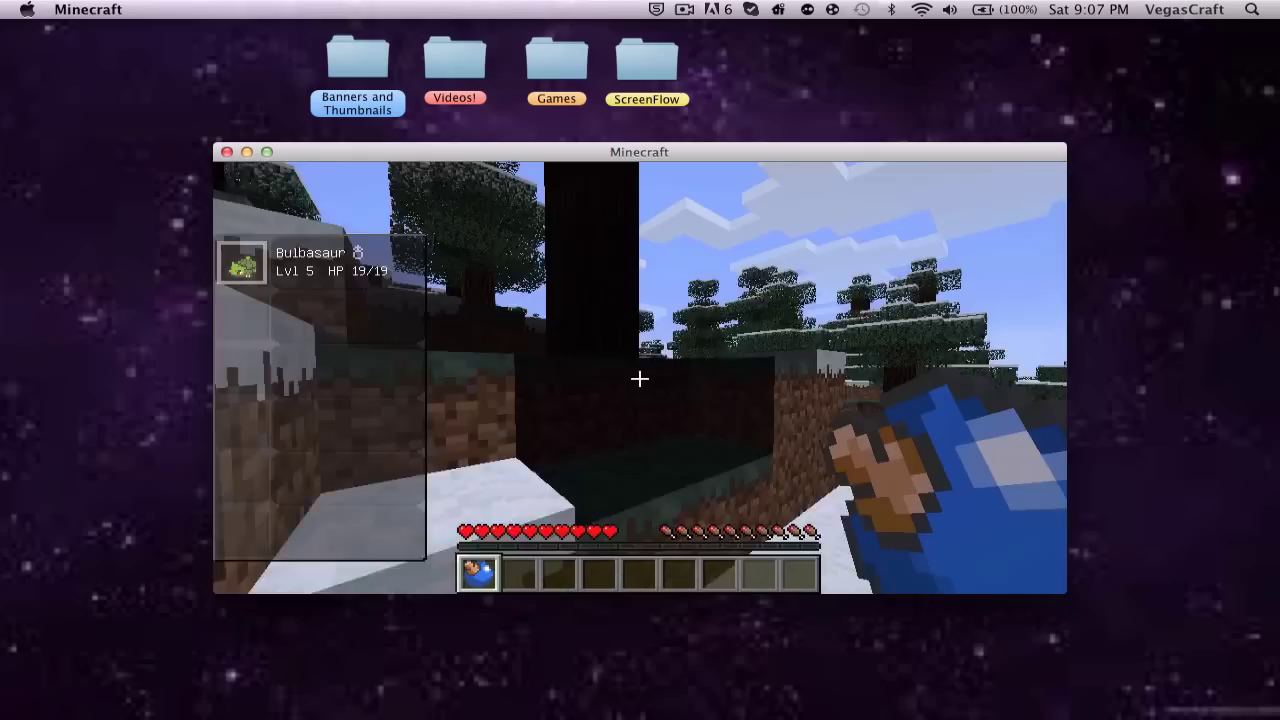
key("w")
scroll(640, 379, "down", 1)
scroll(640, 379, "up", 1)
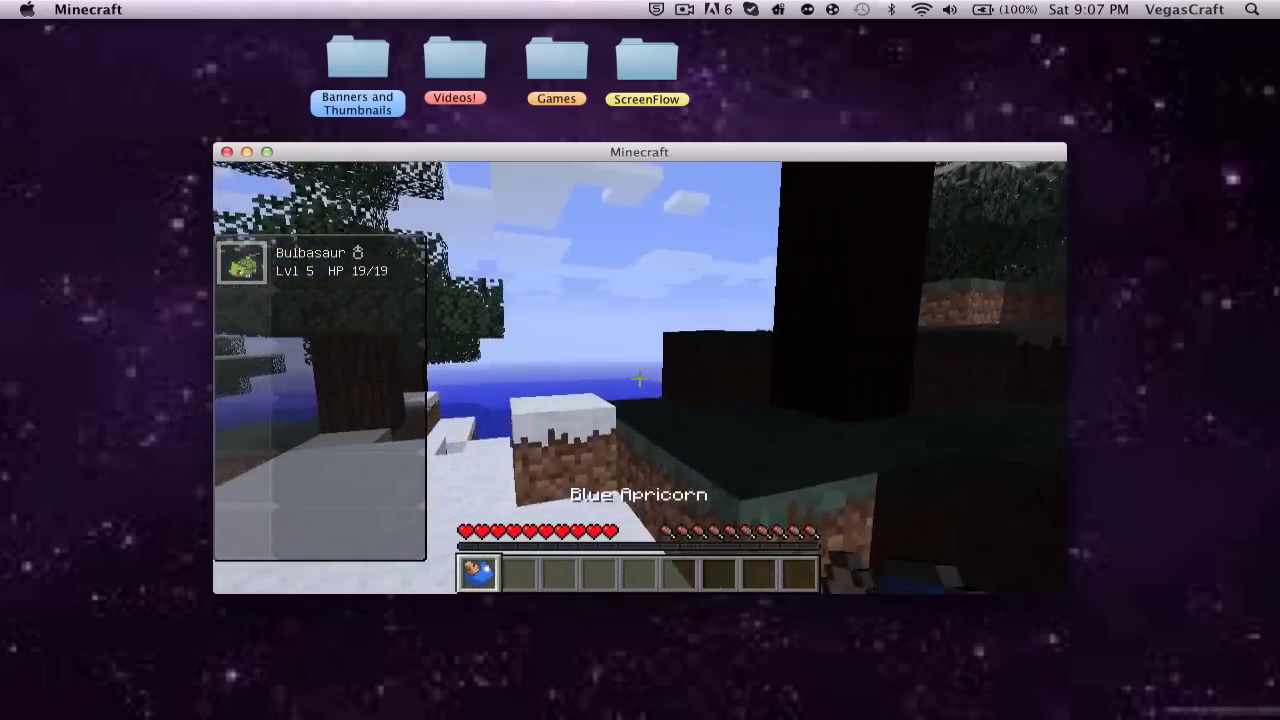
key("w")
scroll(640, 379, "down", 1)
scroll(640, 379, "up", 1)
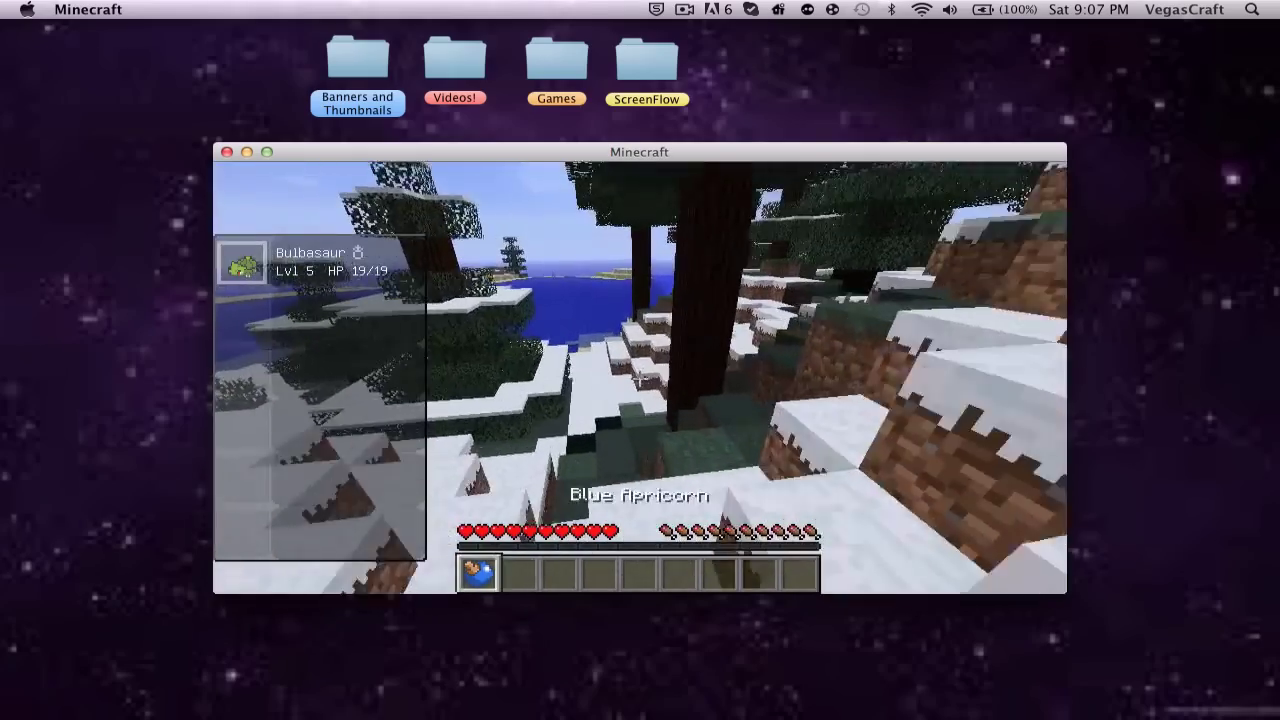
key("2")
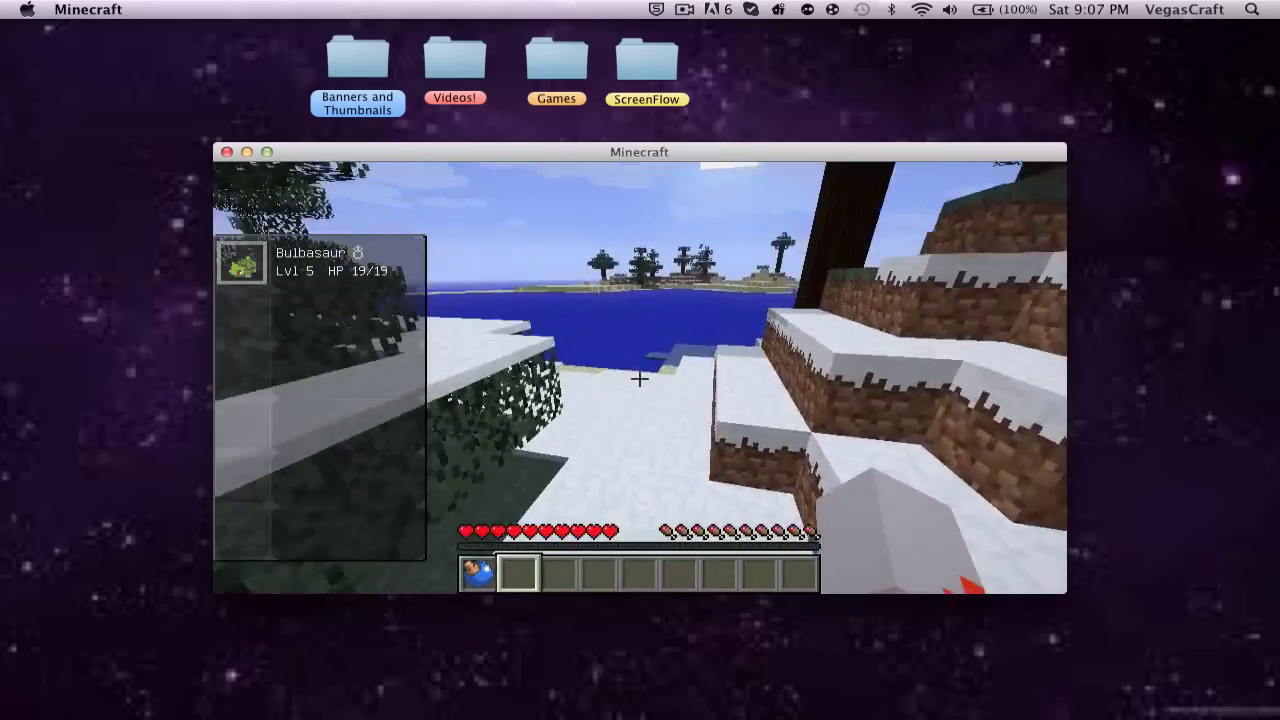
key("1")
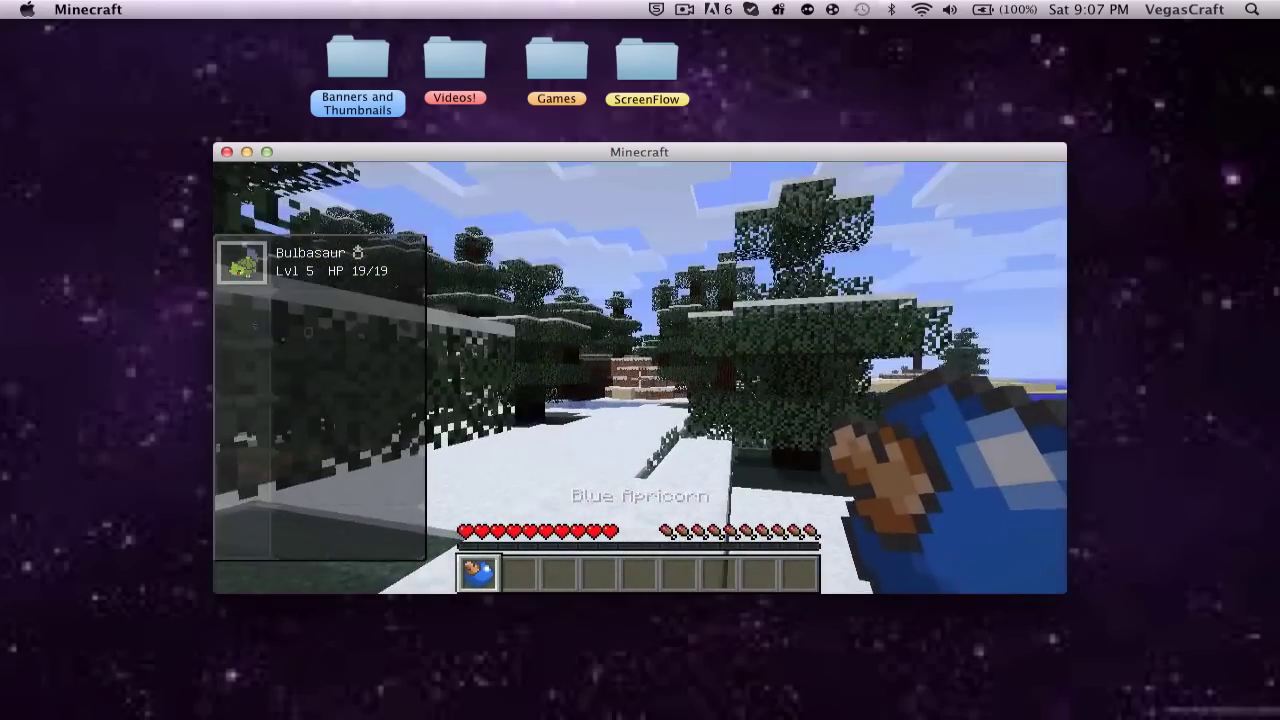
key("2")
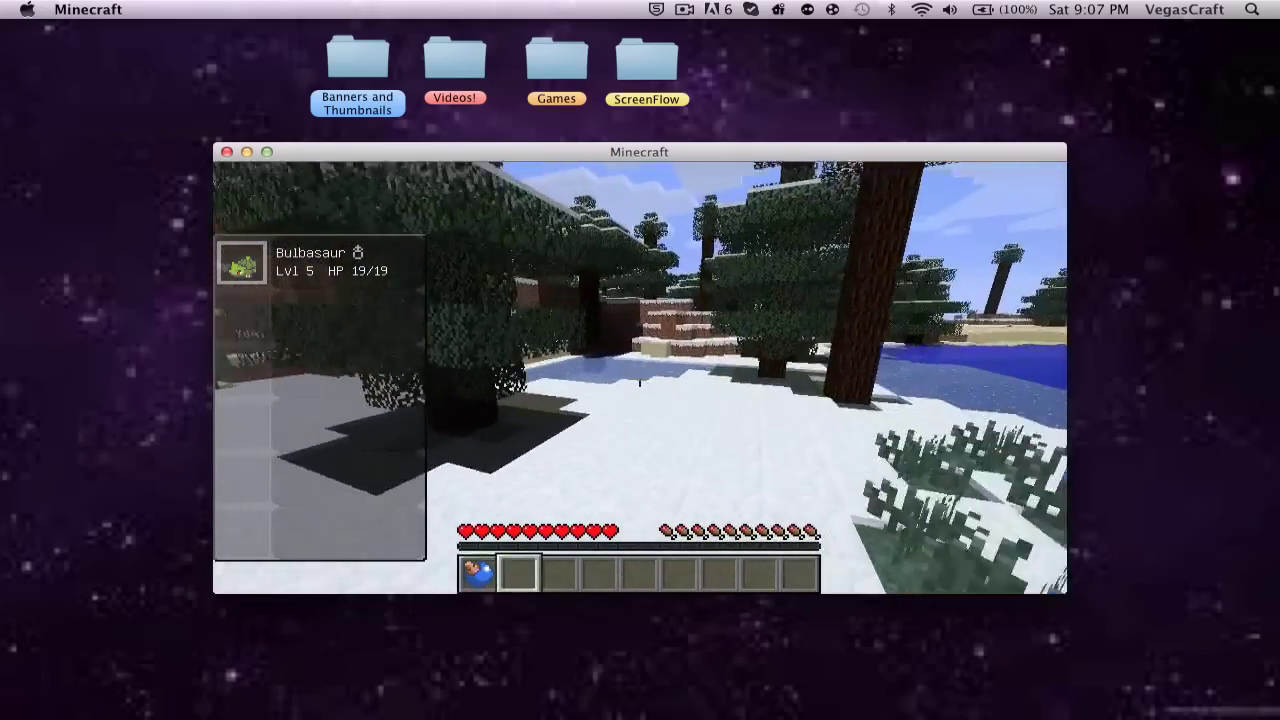
Step: Cross the ice into the snowy forest and look at the wild Gastly and Swinub there
key("w")
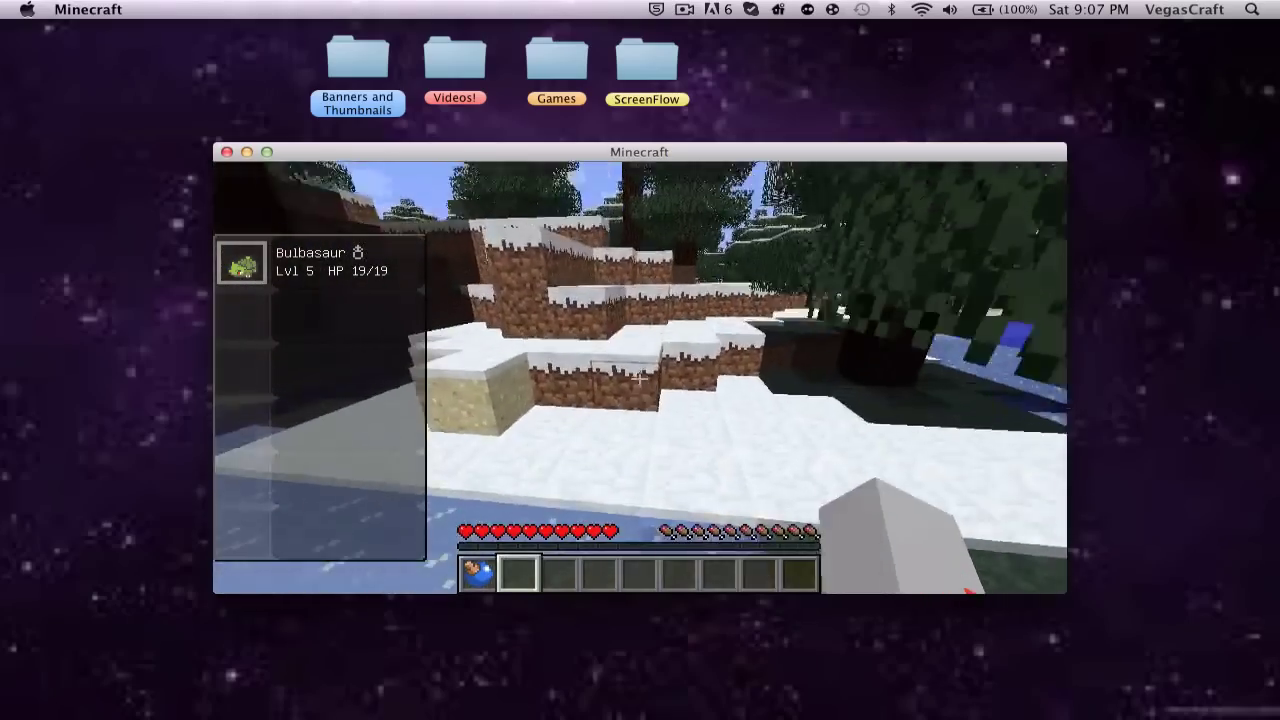
key("w")
left_click(639, 378)
key("w")
left_click(639, 378)
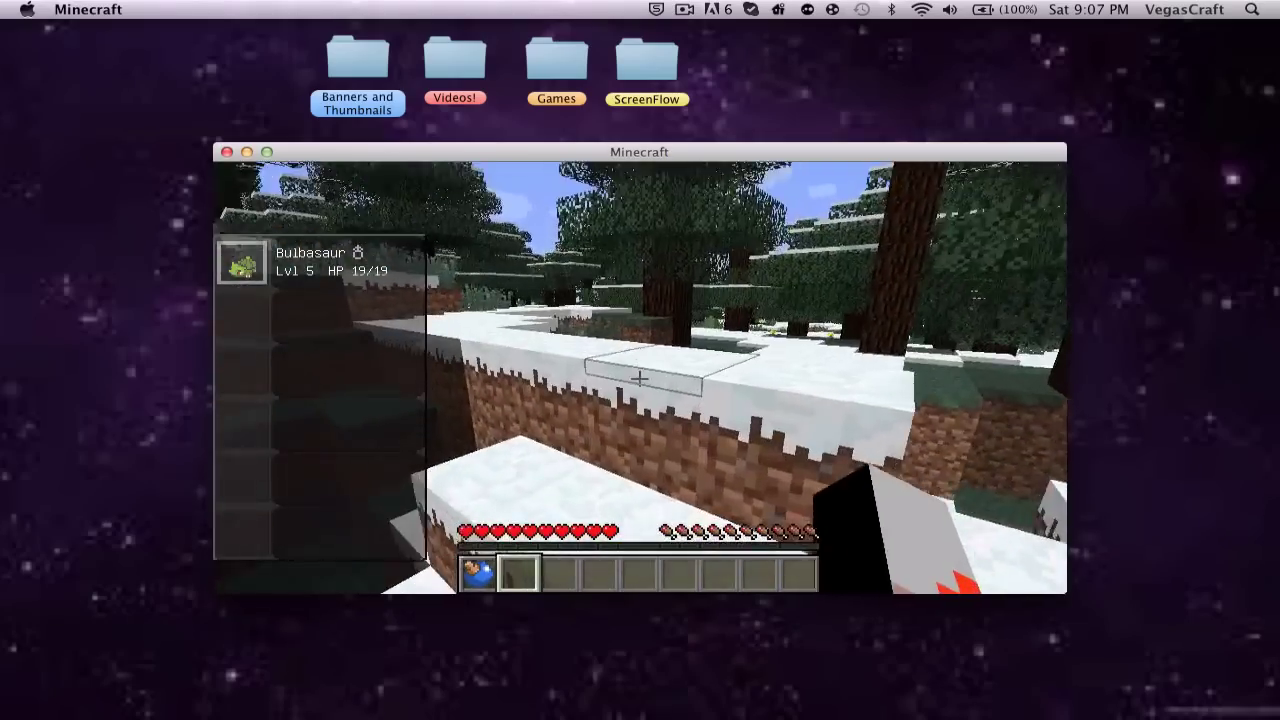
key("w")
key("w")
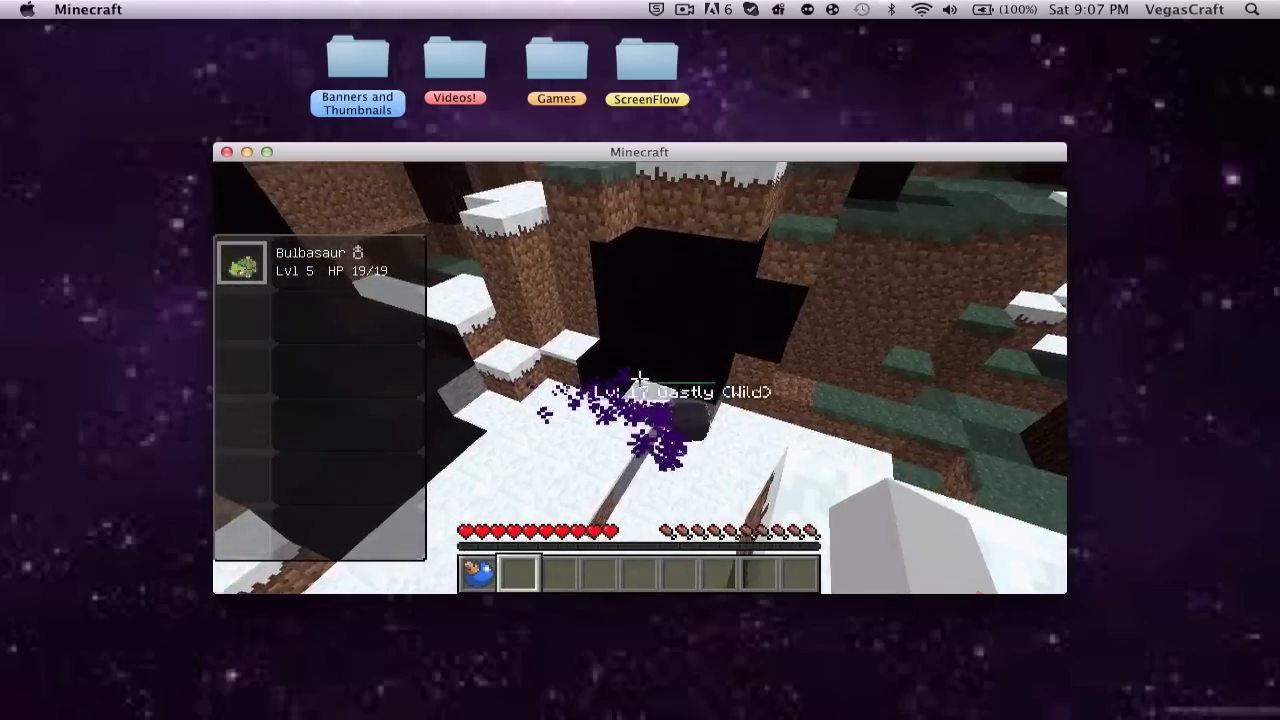
key("w")
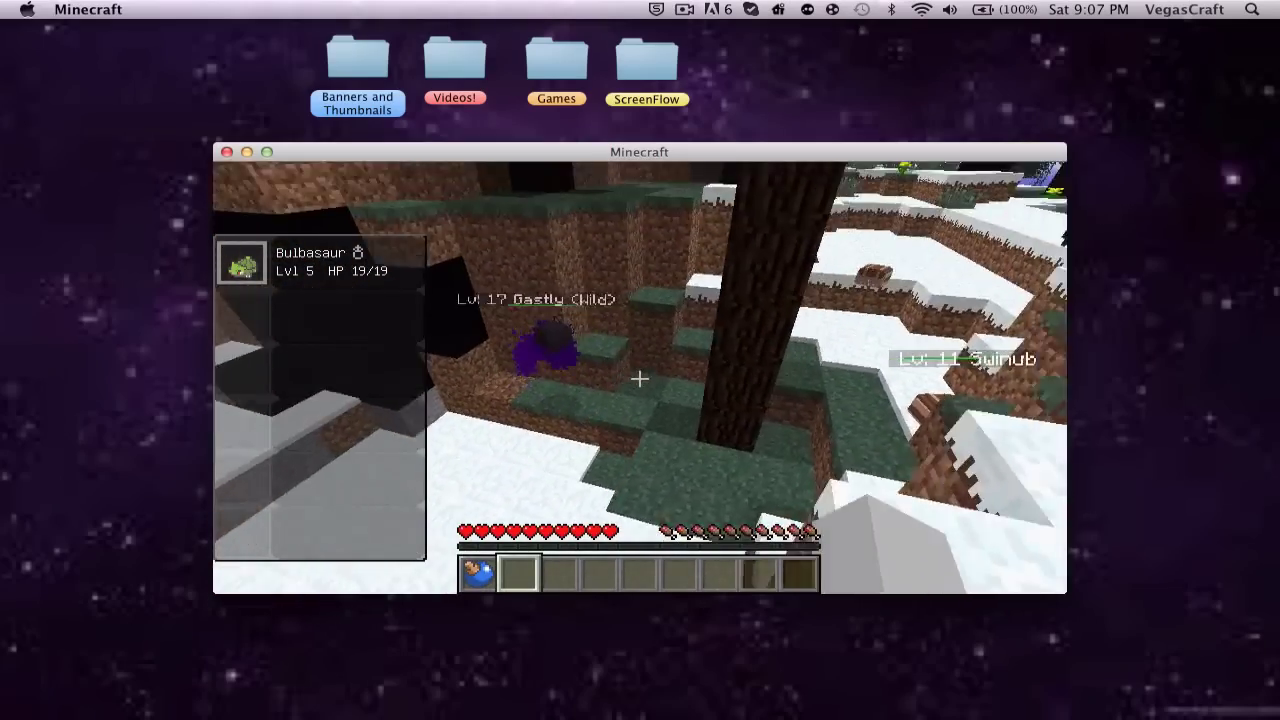
key("w")
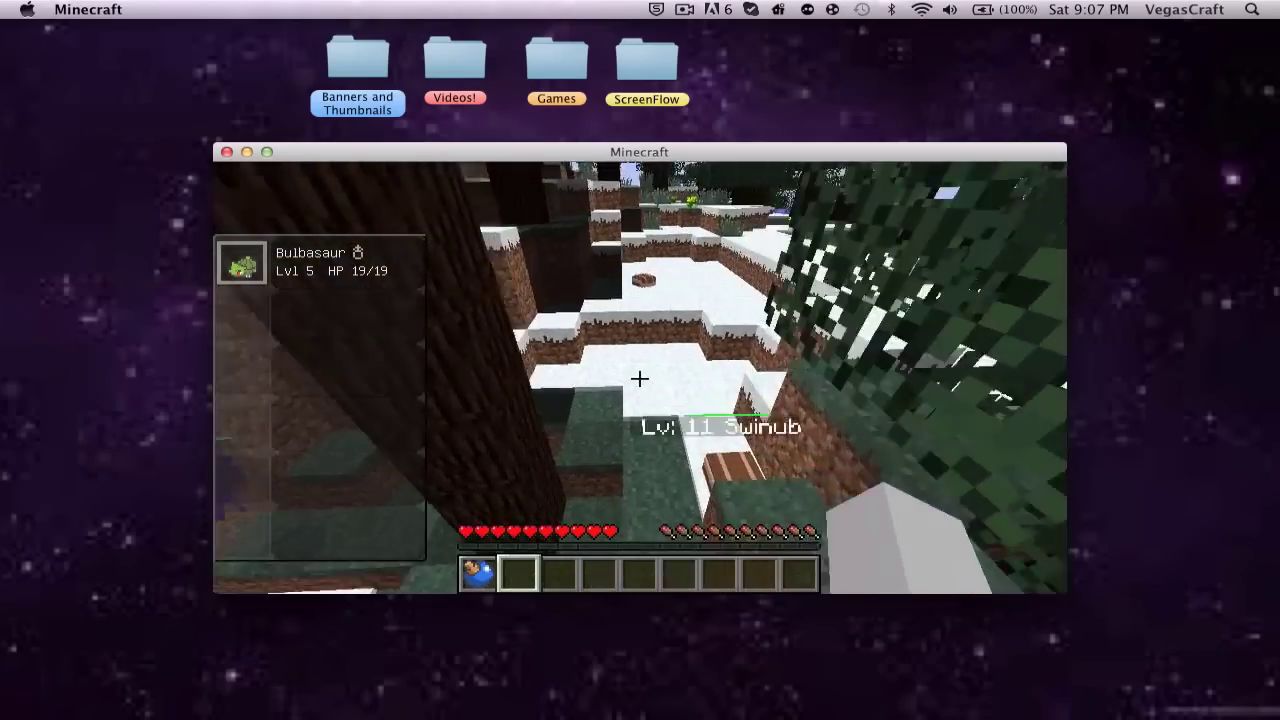
key("w")
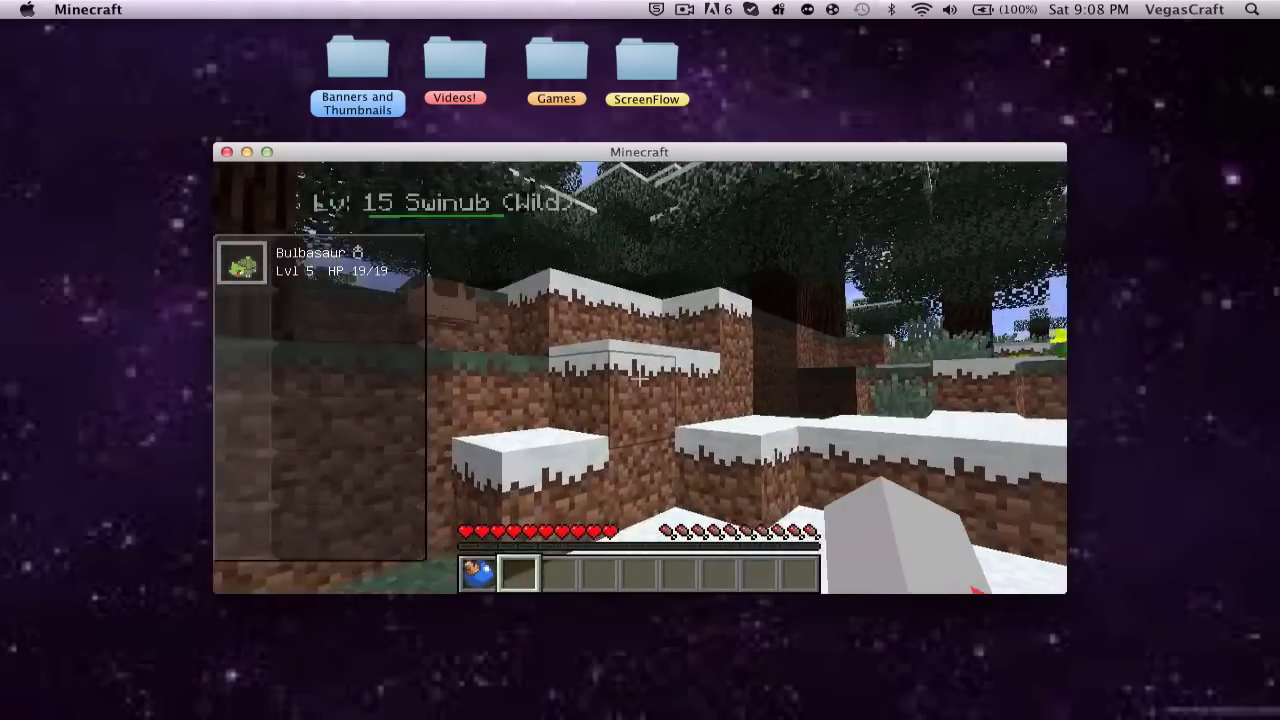
key("w")
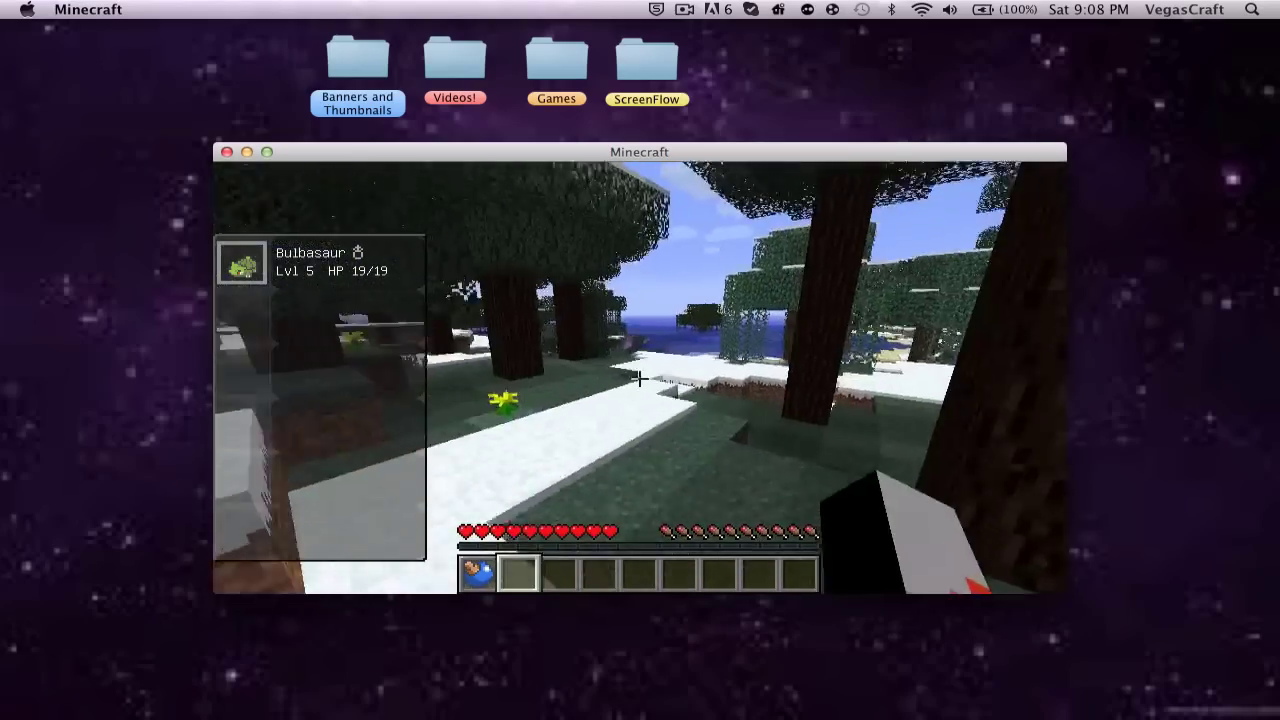